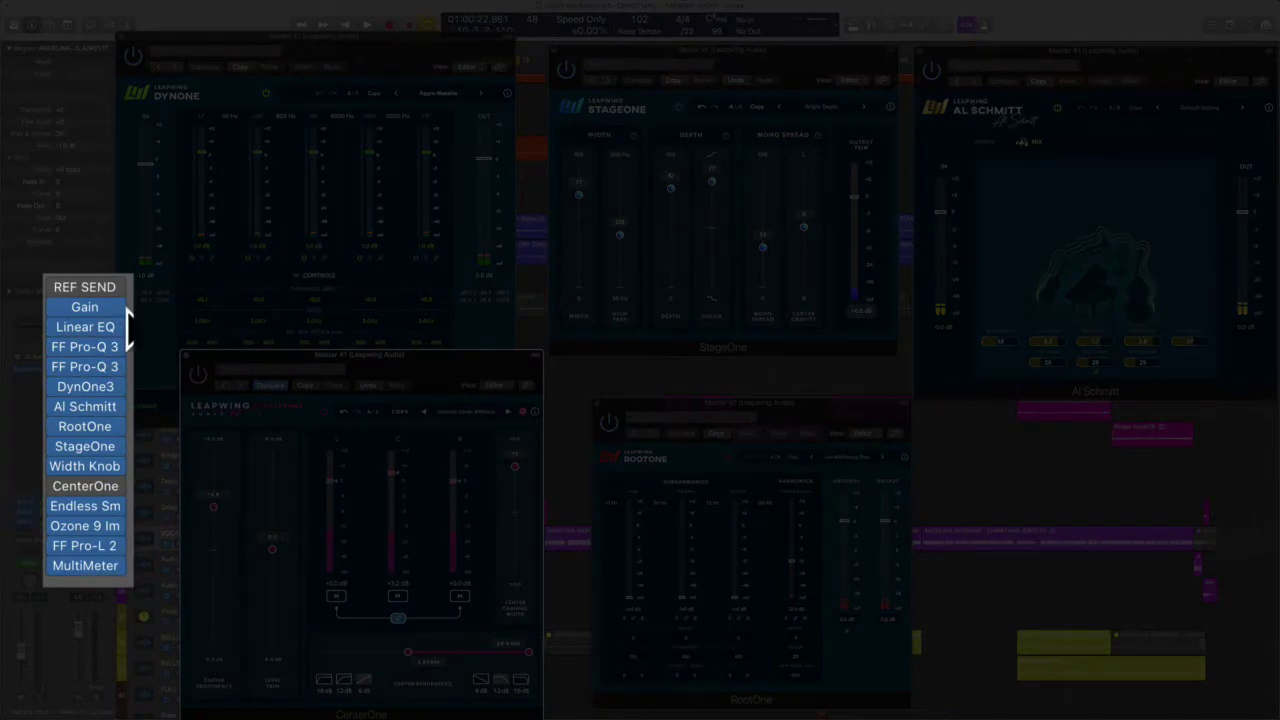
- Open and close the Gain, Linear Phase EQ and Pro-Q 3 plug-ins at the top of the master chain
mouse_move(97, 288)
click(91, 306)
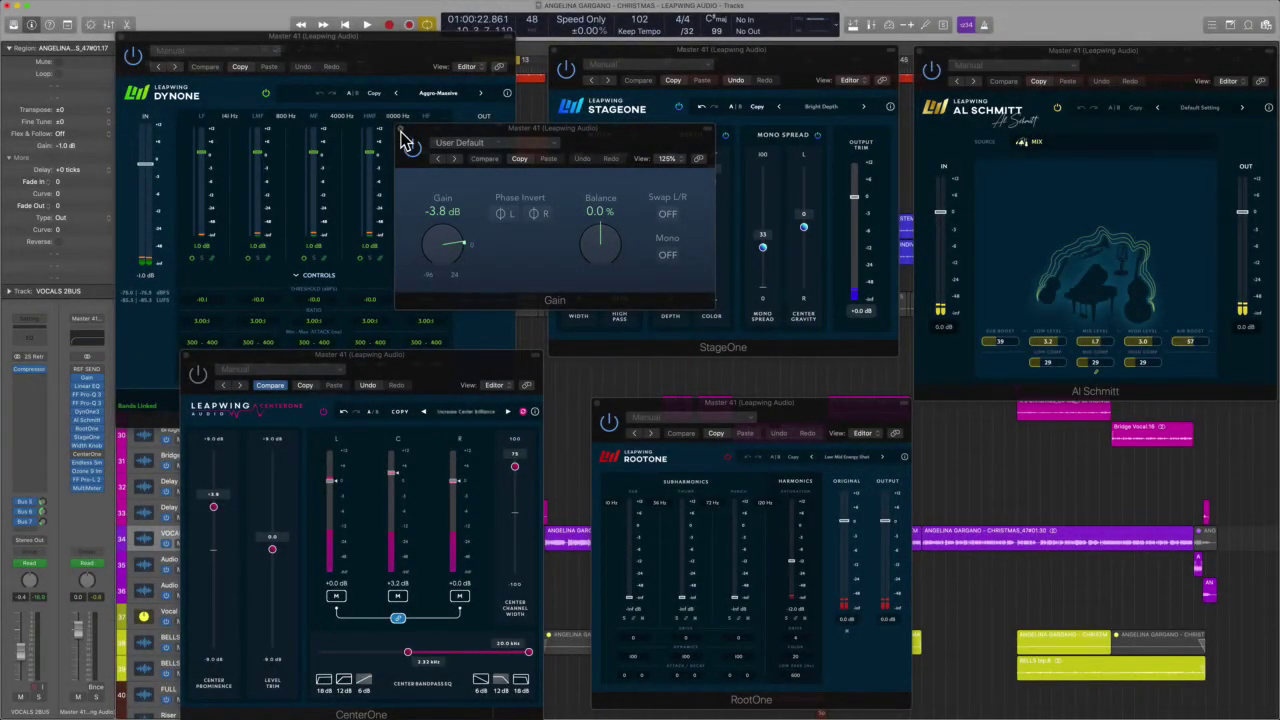
click(401, 130)
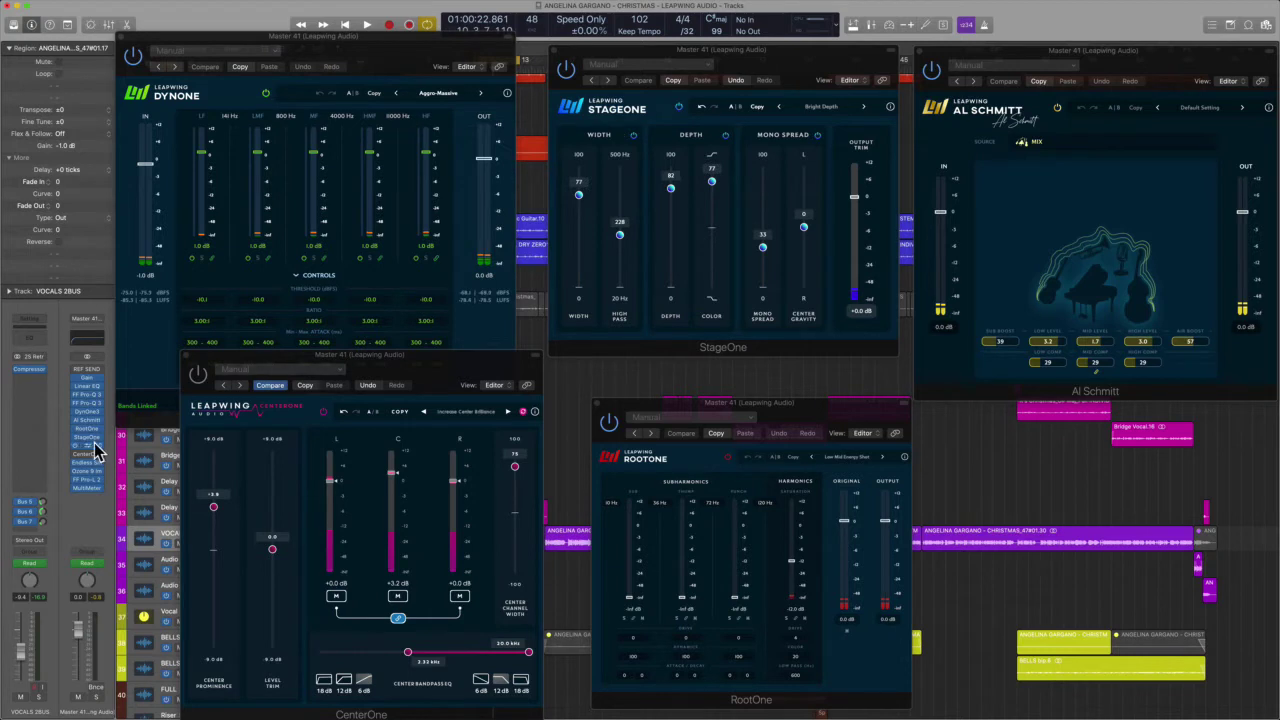
click(88, 388)
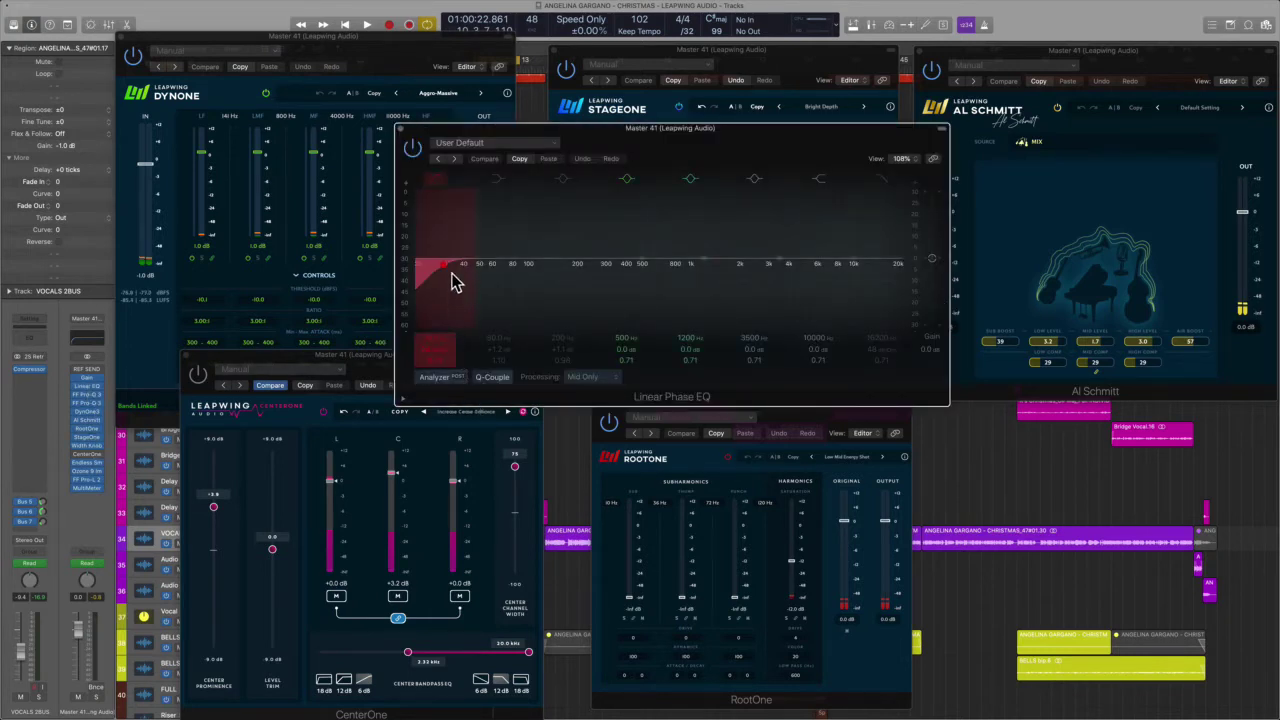
click(405, 131)
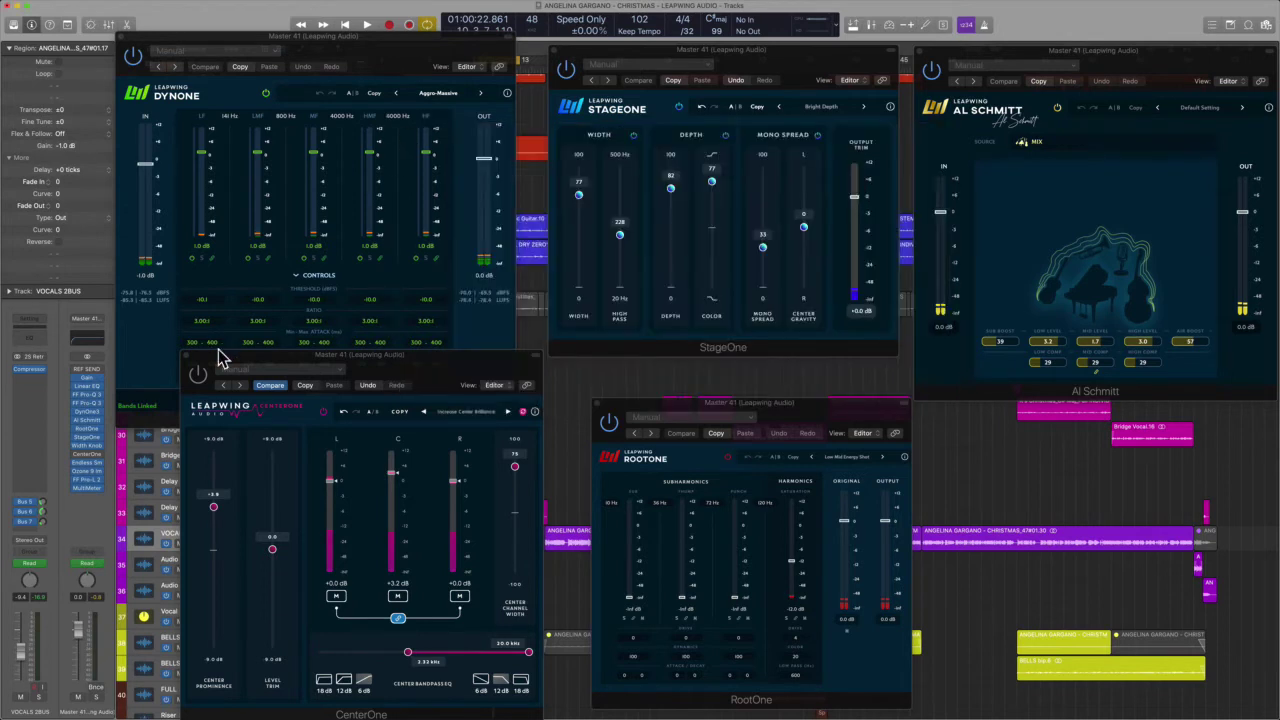
click(88, 403)
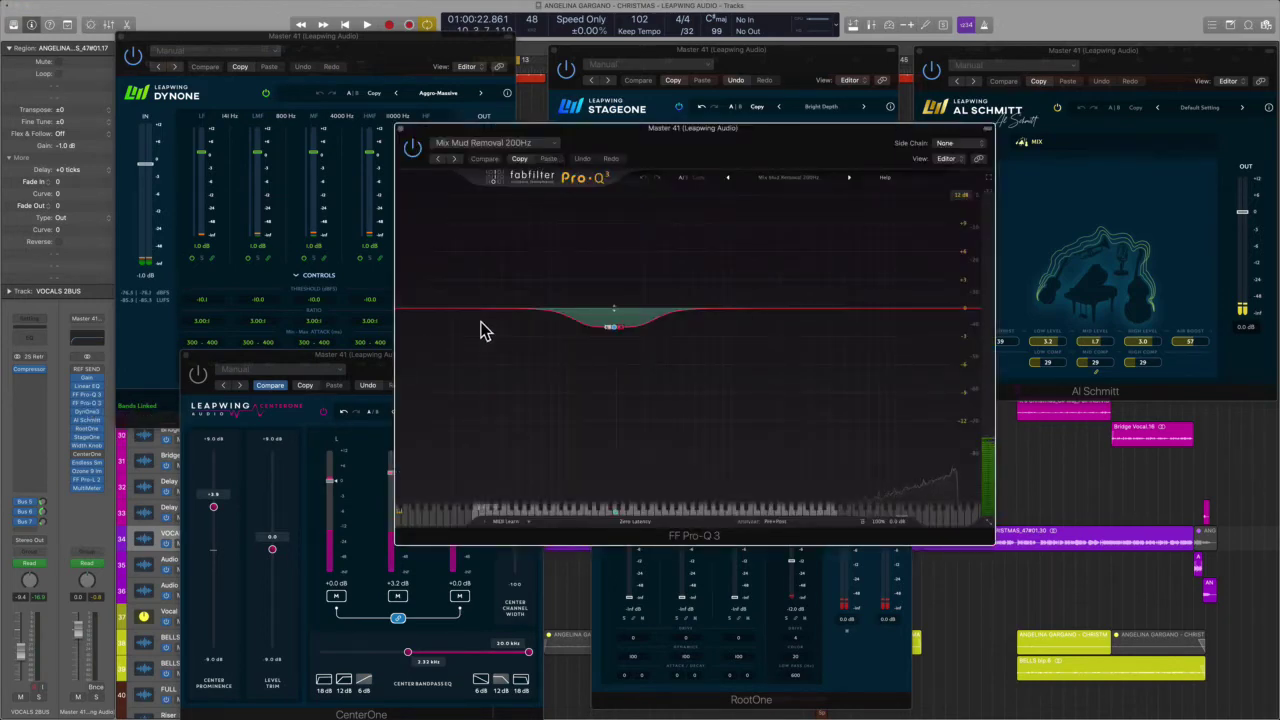
click(401, 128)
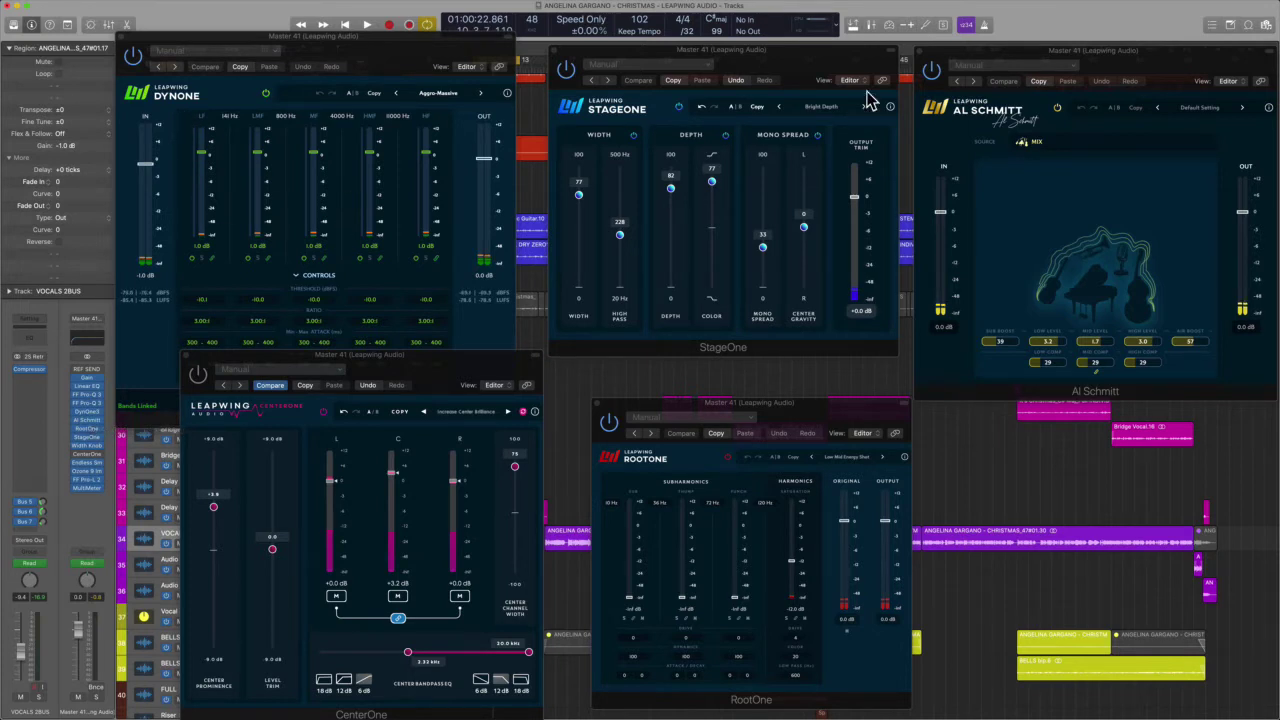
- Shift the Al Schmitt, StageOne, RootOne and CenterOne windows slightly left and up to line them up
drag(1150, 73, 1127, 72)
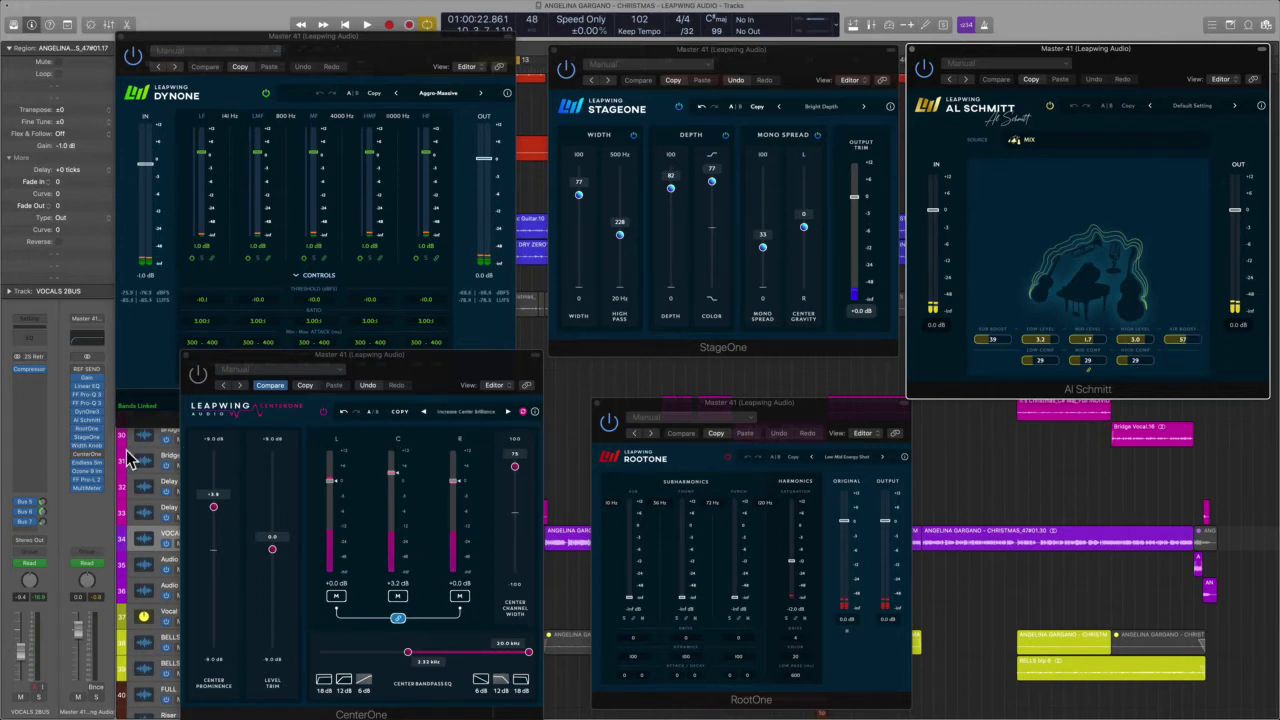
click(745, 352)
drag(780, 70, 765, 72)
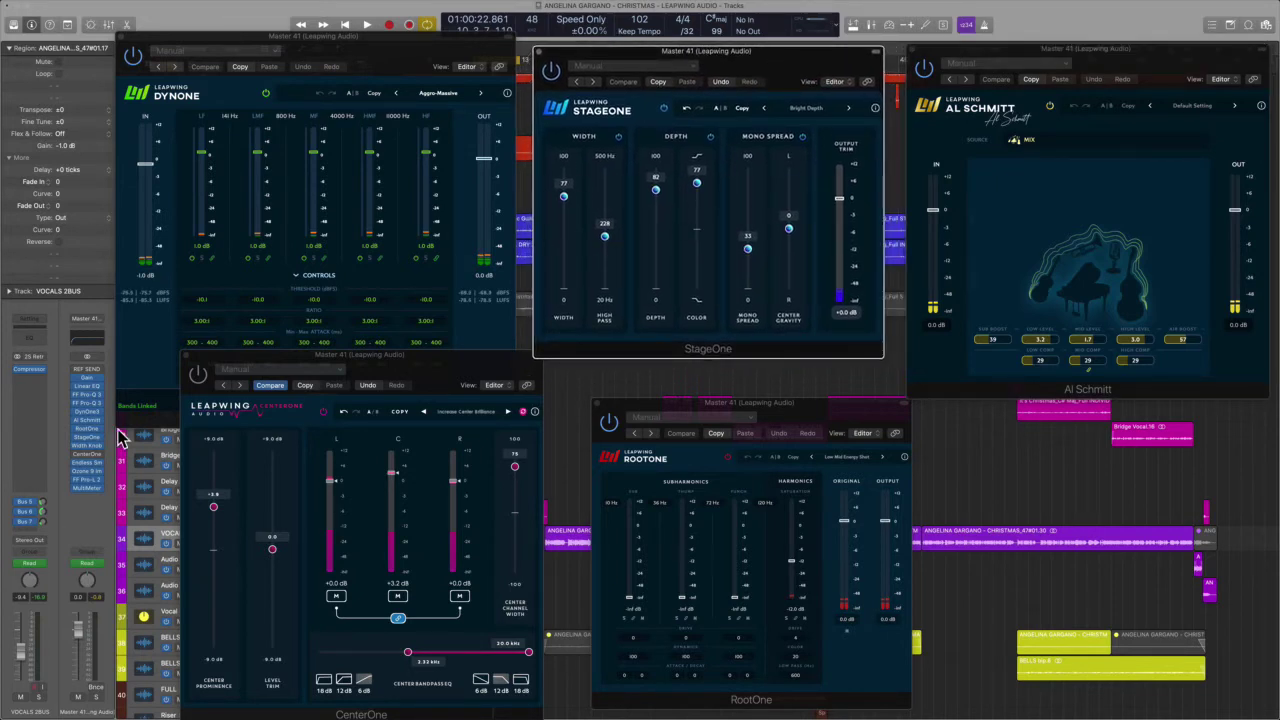
mouse_move(811, 430)
mouse_down()
mouse_move(783, 408)
mouse_move(792, 417)
mouse_up()
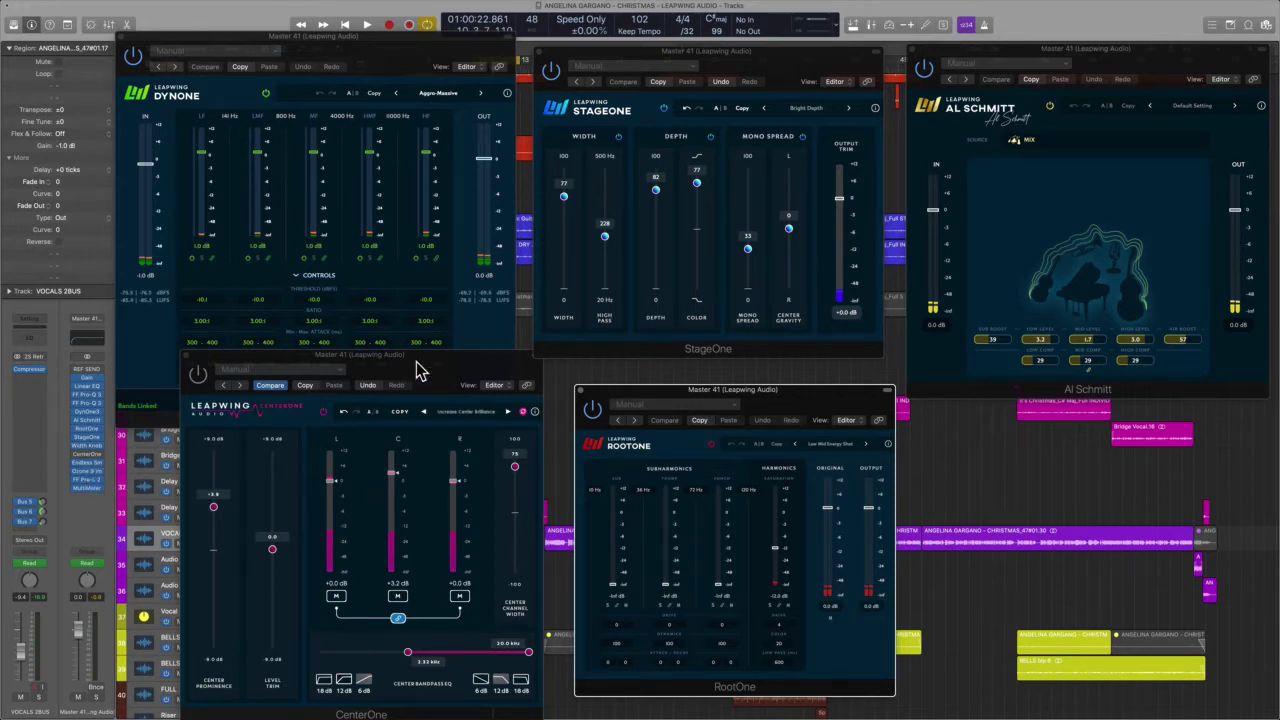
mouse_move(420, 366)
mouse_down()
mouse_move(414, 306)
mouse_move(397, 371)
mouse_move(398, 360)
mouse_up()
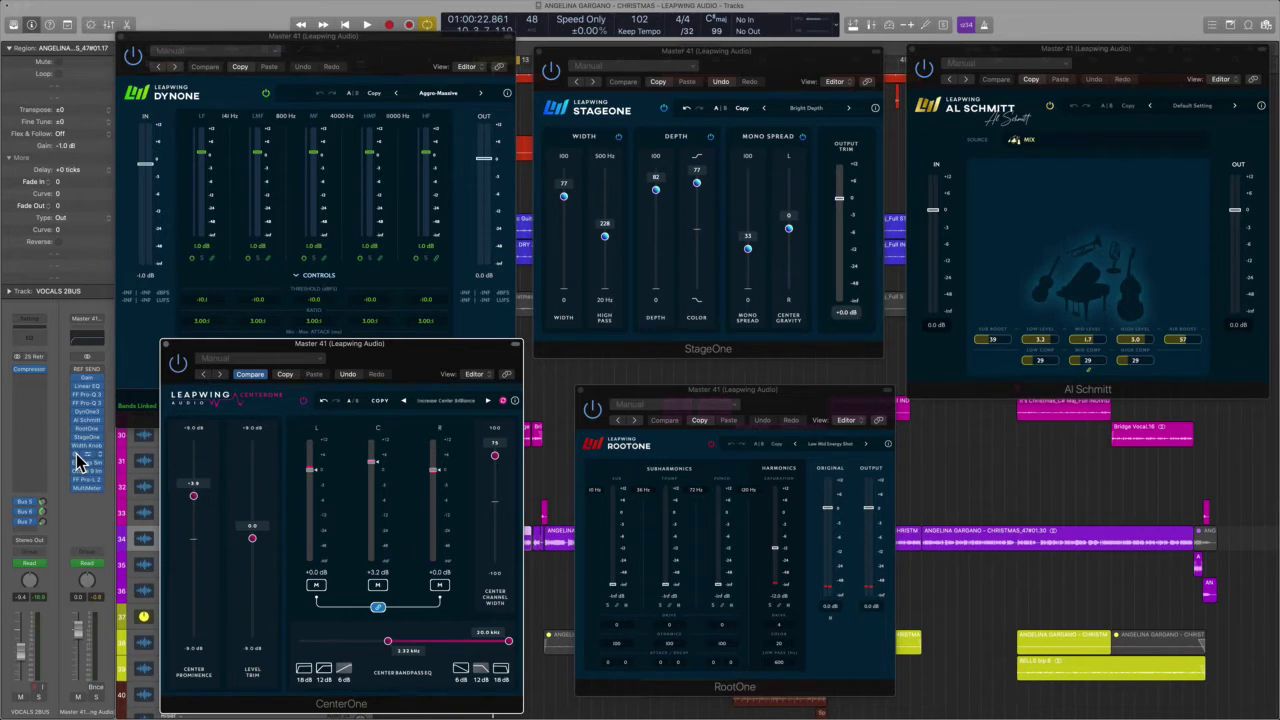
- Play the Christmas song passage, then replay the same passage with the master chain bypassed
key(space)
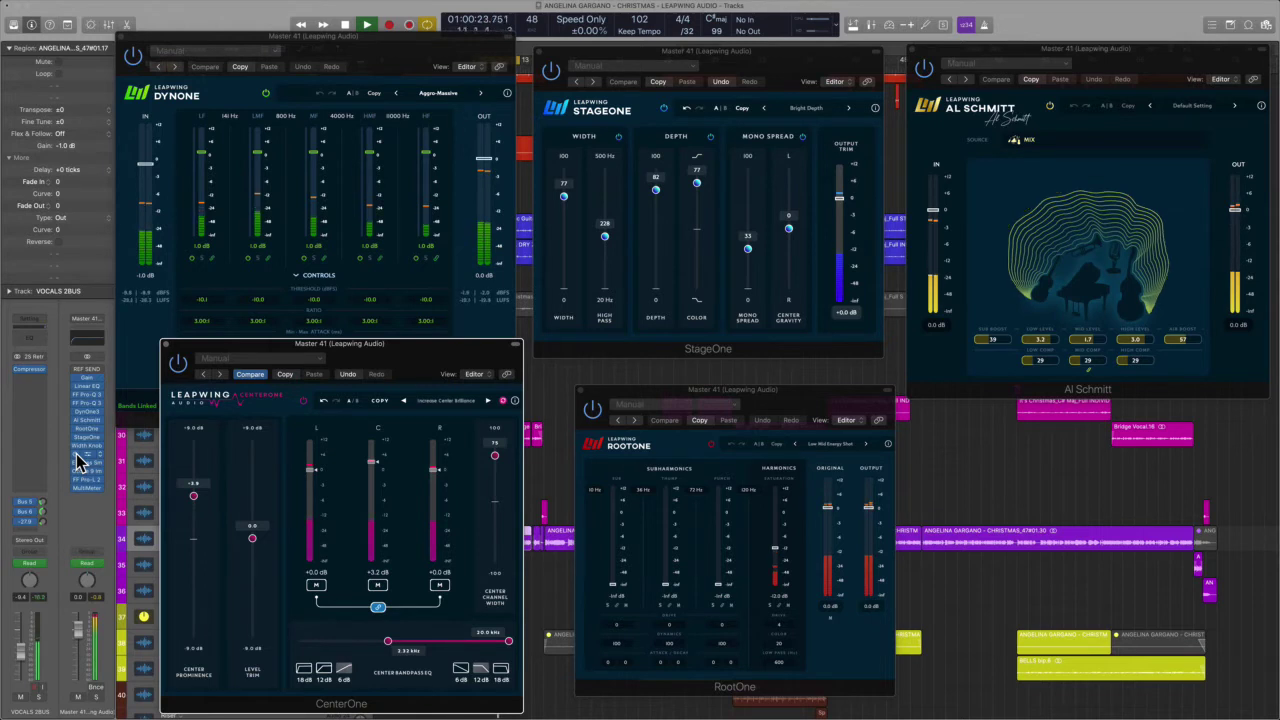
key(space)
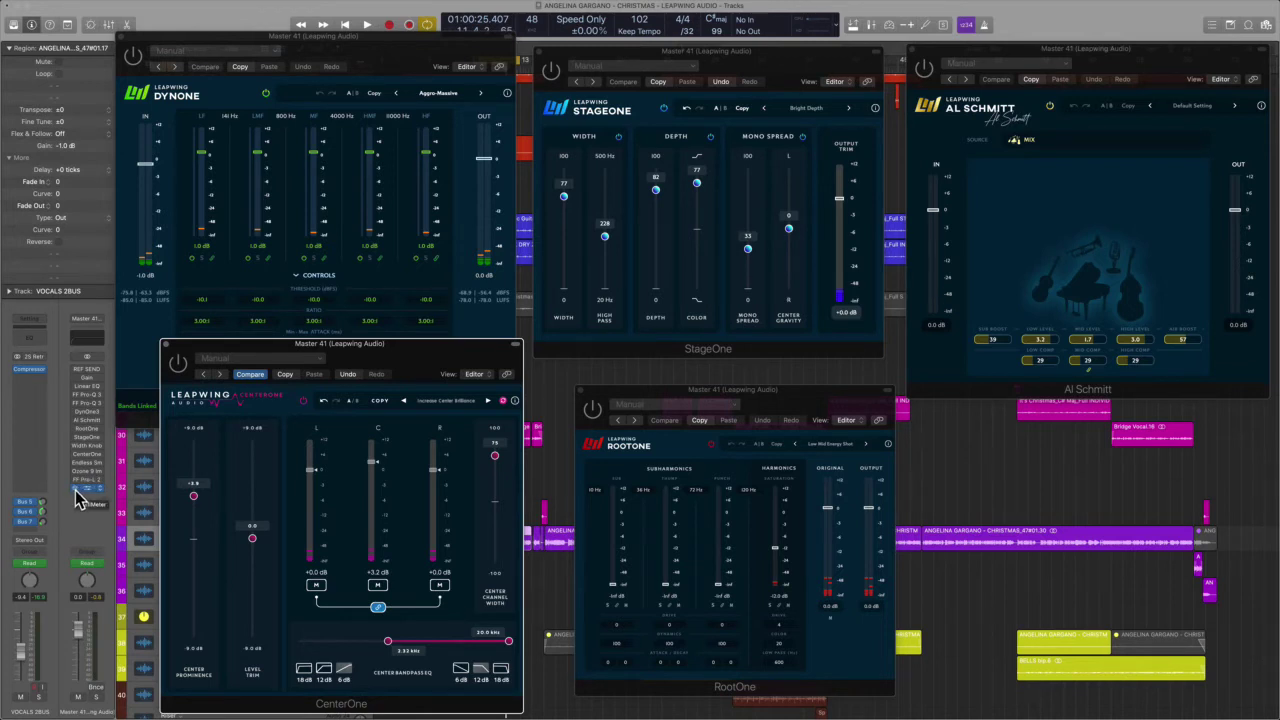
key(space)
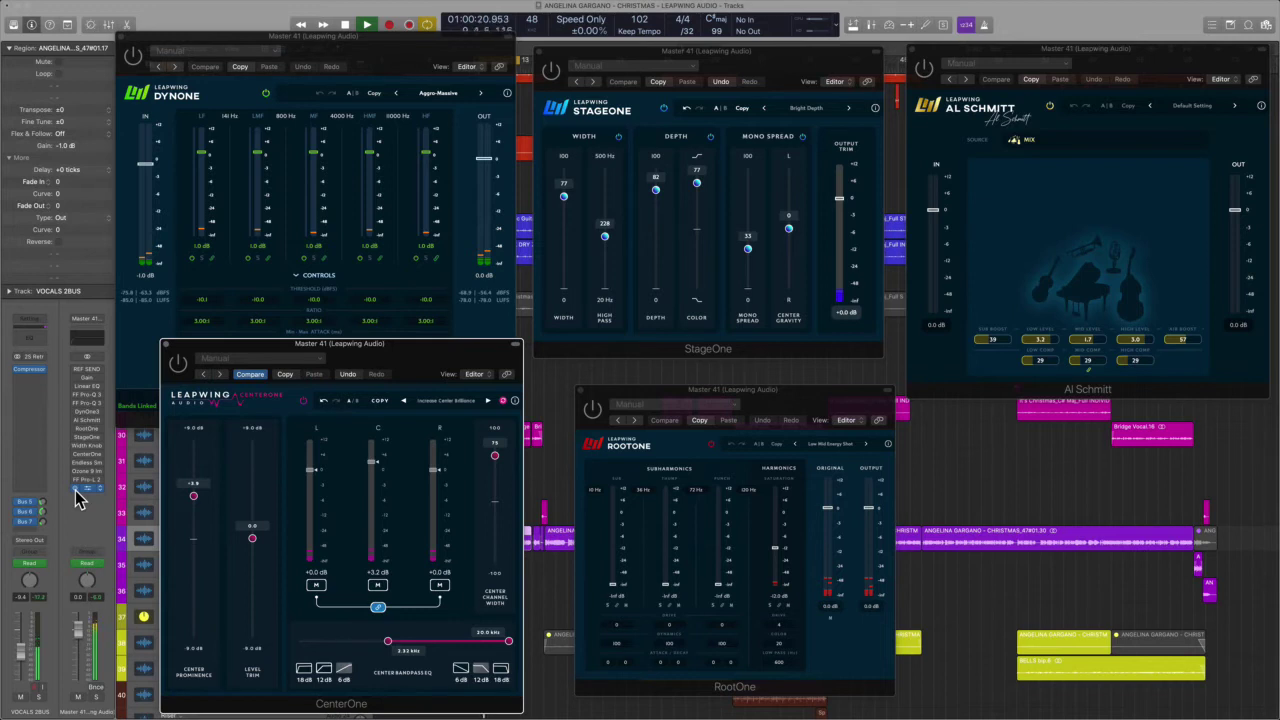
key(space)
- Re-enable the bypassed Master strip insert plug-ins
mouse_move(75, 490)
mouse_down()
mouse_move(77, 385)
mouse_move(80, 487)
mouse_up()
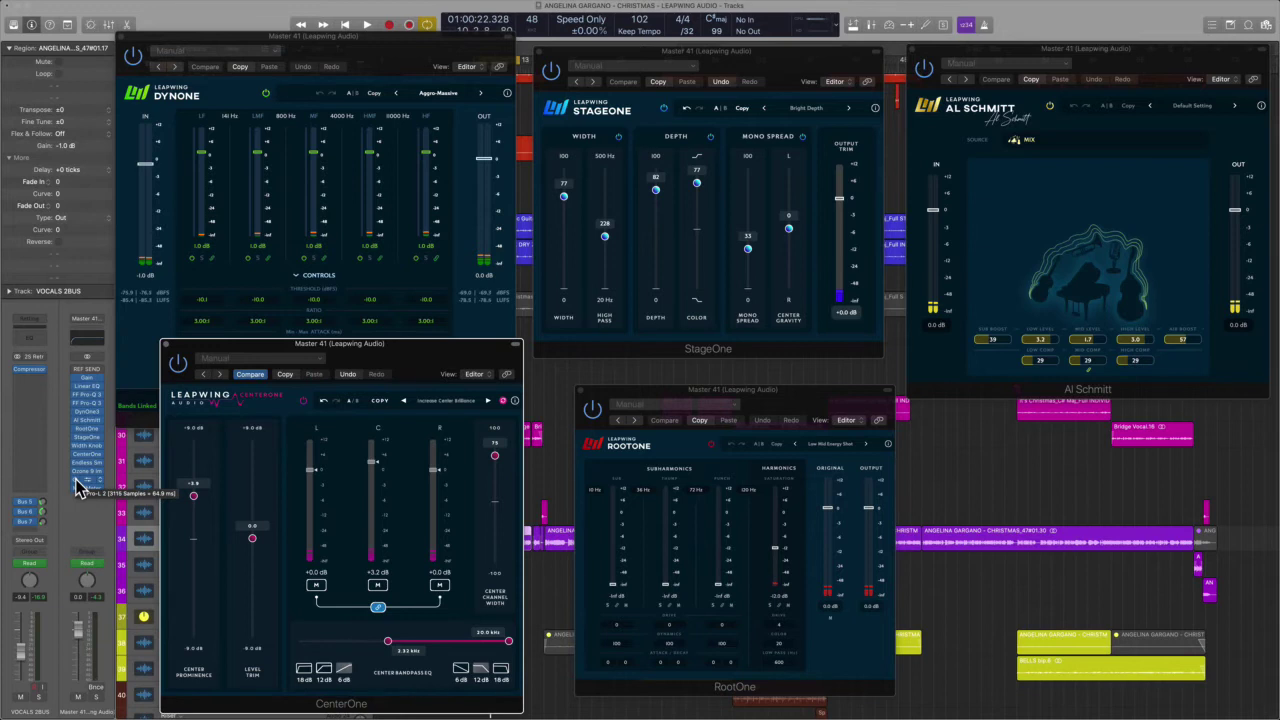
drag(79, 484, 78, 441)
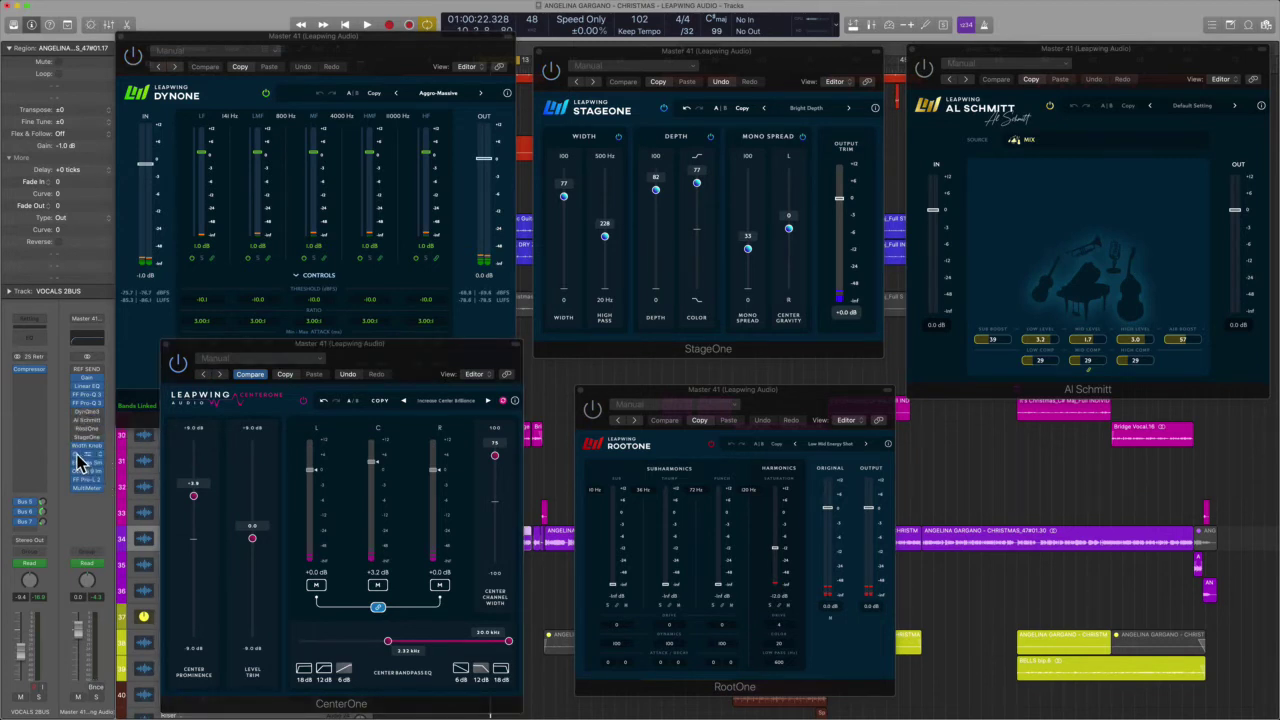
- Compare playback with Width Knob bypassed and active, then close its window and nudge DynOne3
click(82, 454)
drag(80, 466, 78, 447)
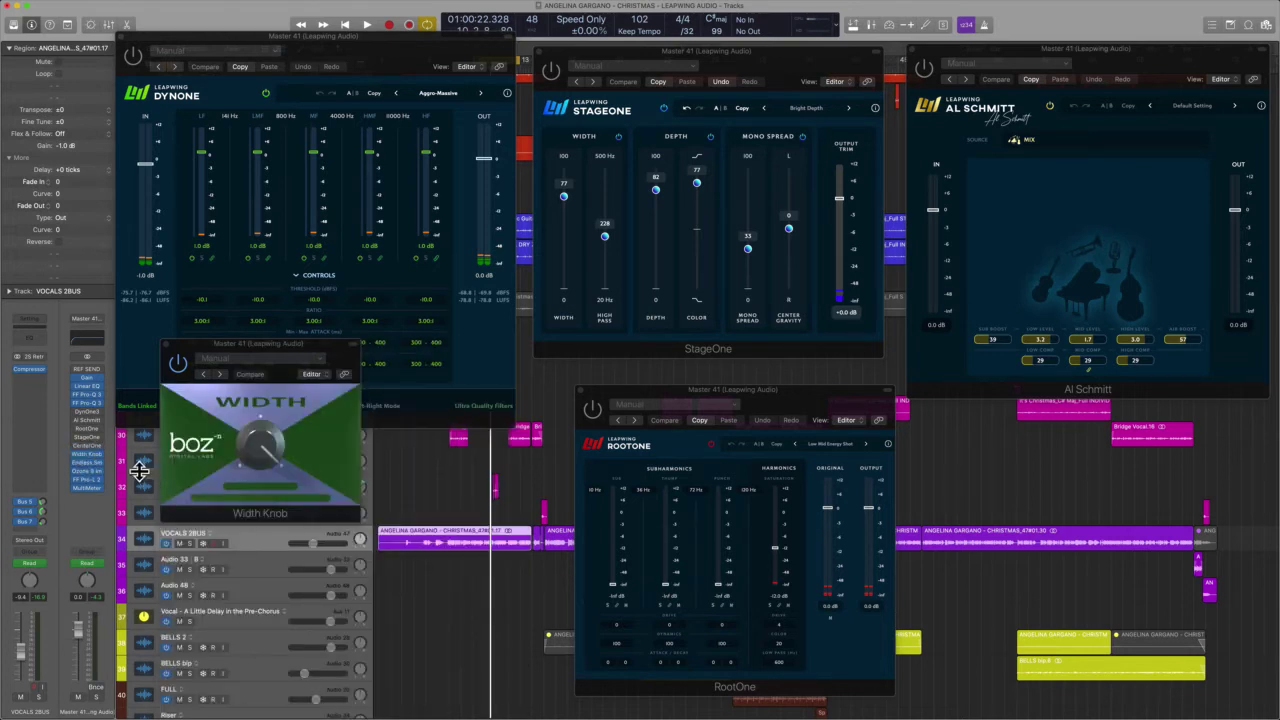
key(space)
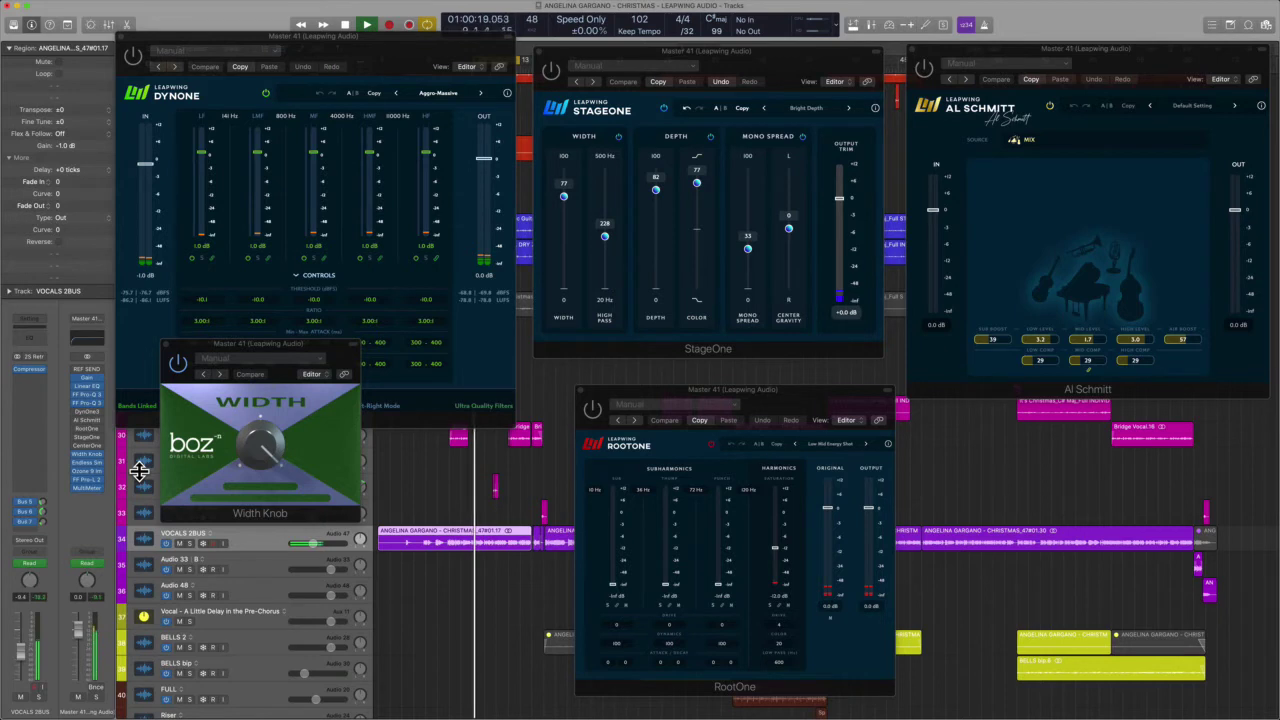
drag(94, 471, 78, 420)
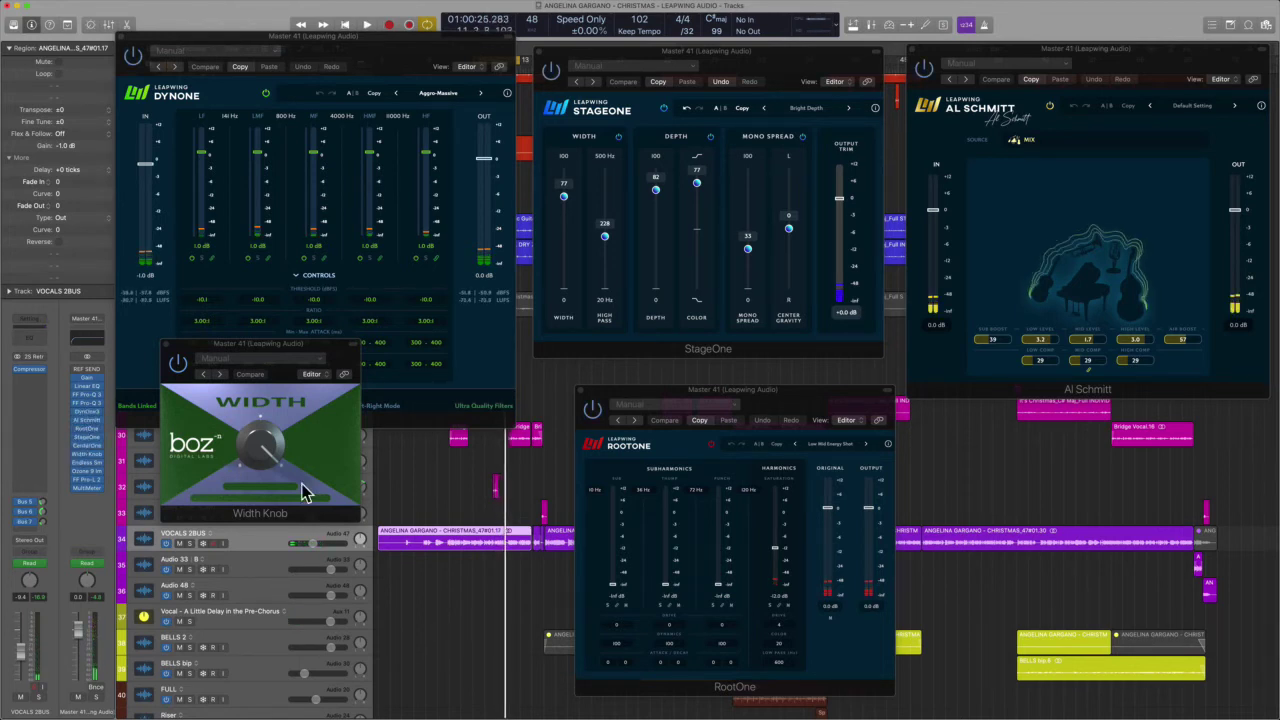
key(space)
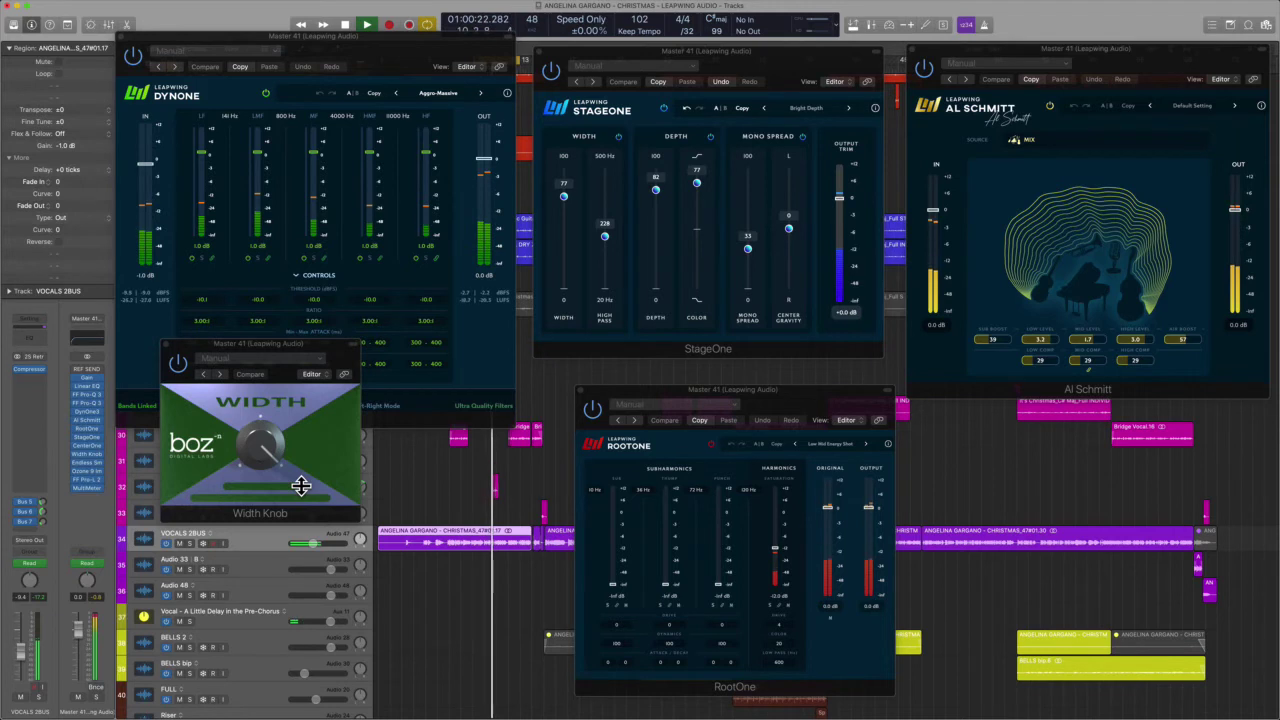
key(space)
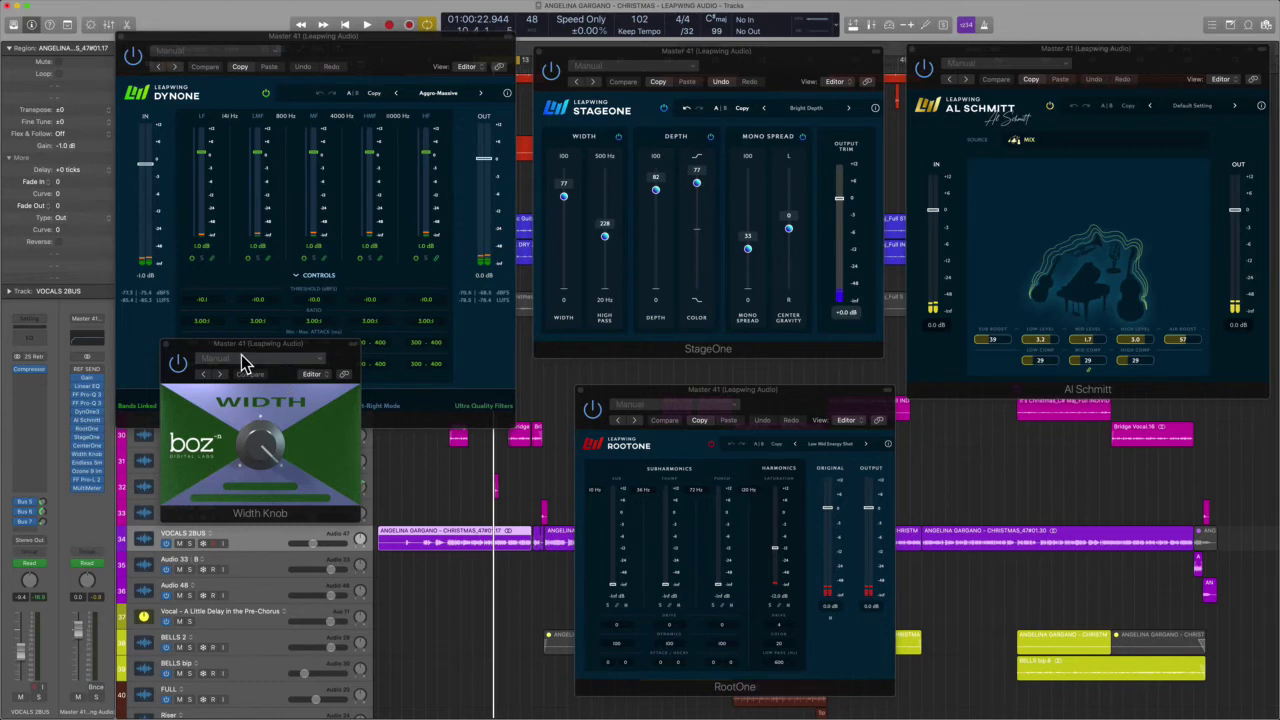
click(168, 345)
drag(444, 62, 445, 75)
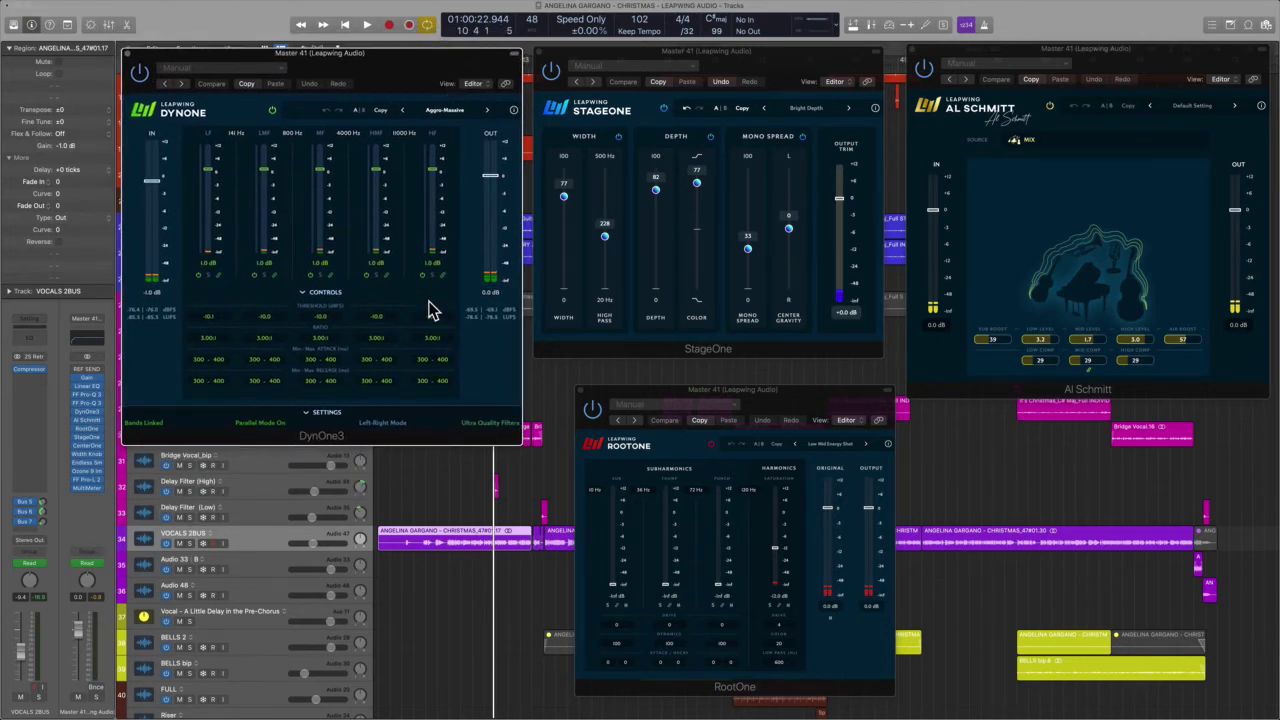
click(444, 110)
mouse_move(453, 137)
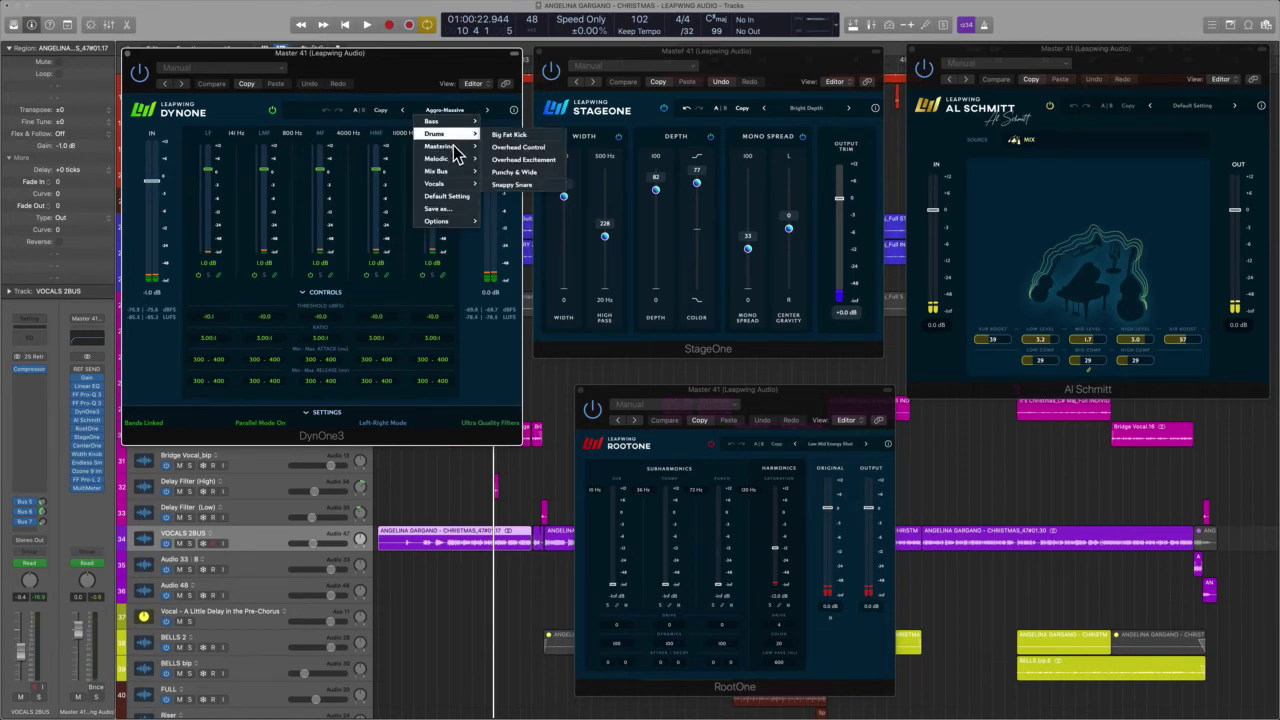
mouse_move(522, 163)
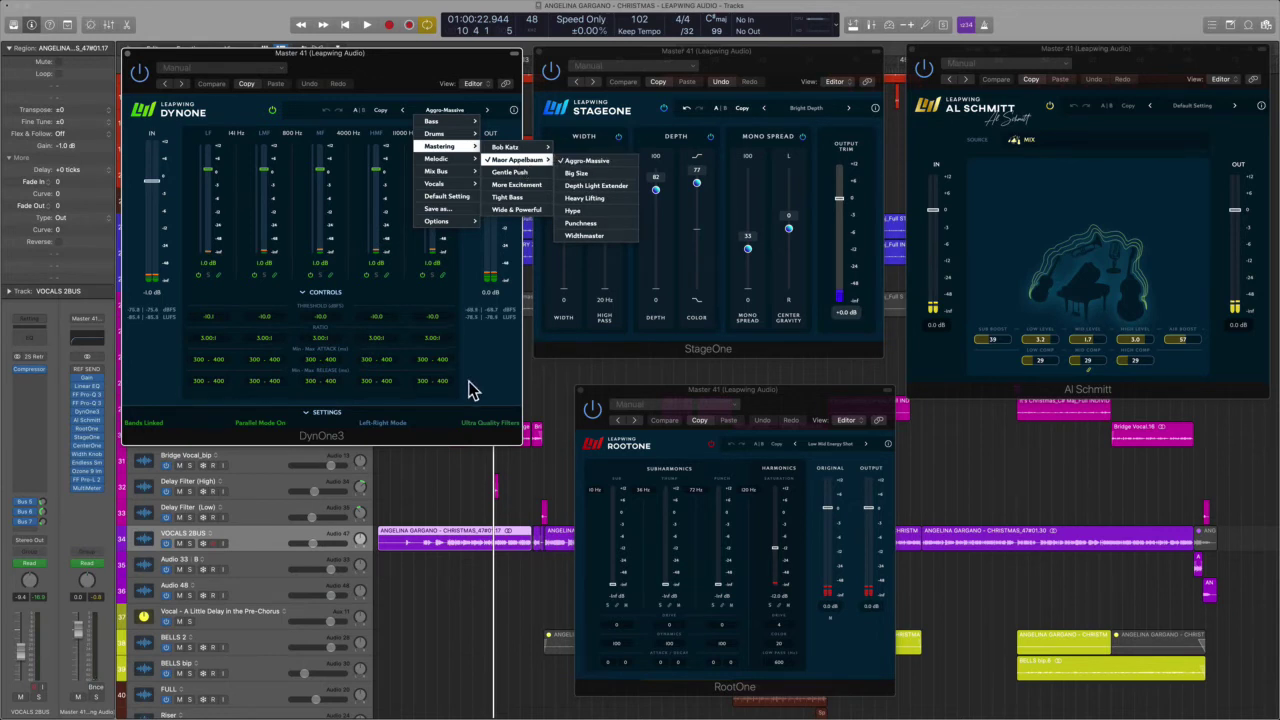
click(611, 161)
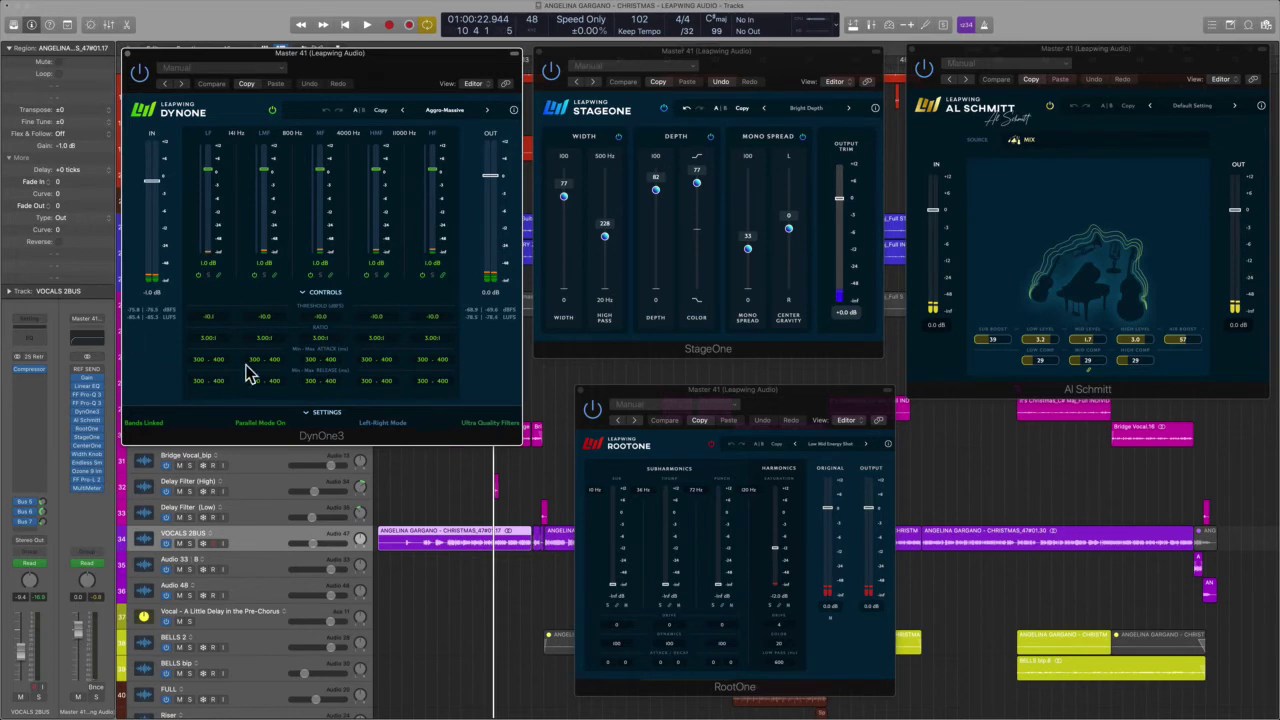
drag(377, 80, 381, 74)
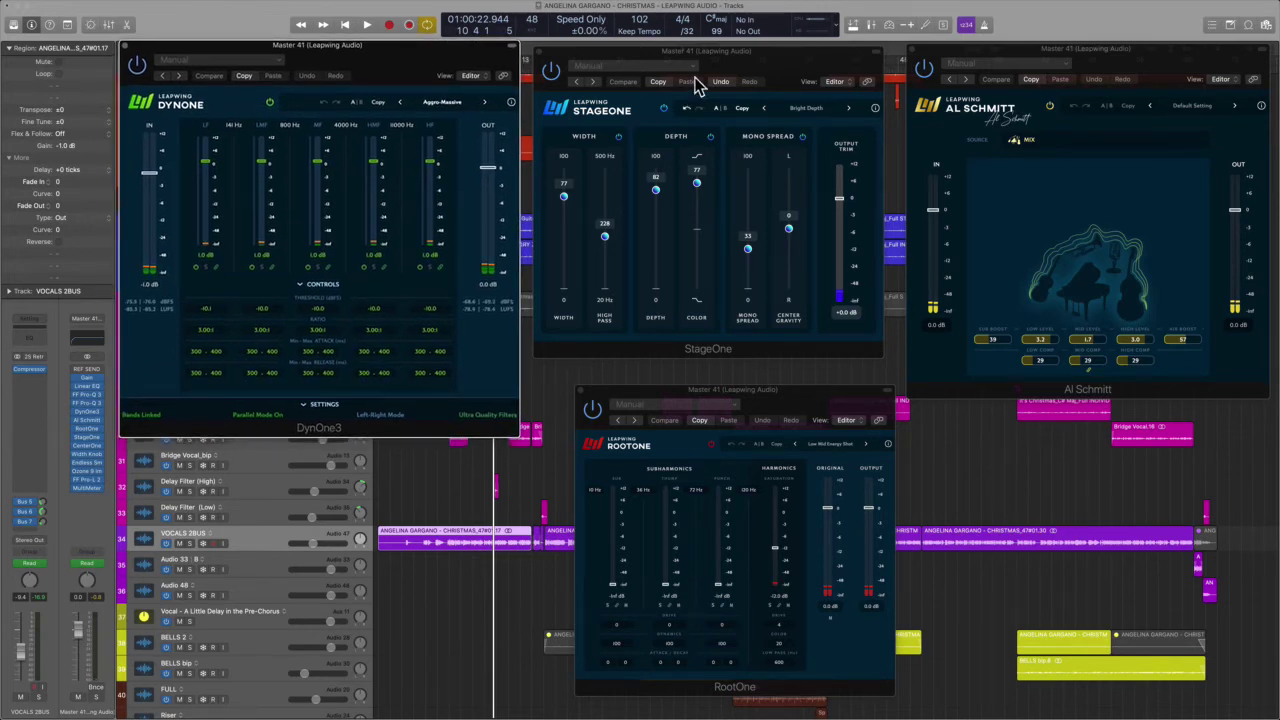
- Reposition the StageOne, Al Schmitt and RootOne windows, keeping Al Schmitt's source on Mix
drag(736, 63, 779, 65)
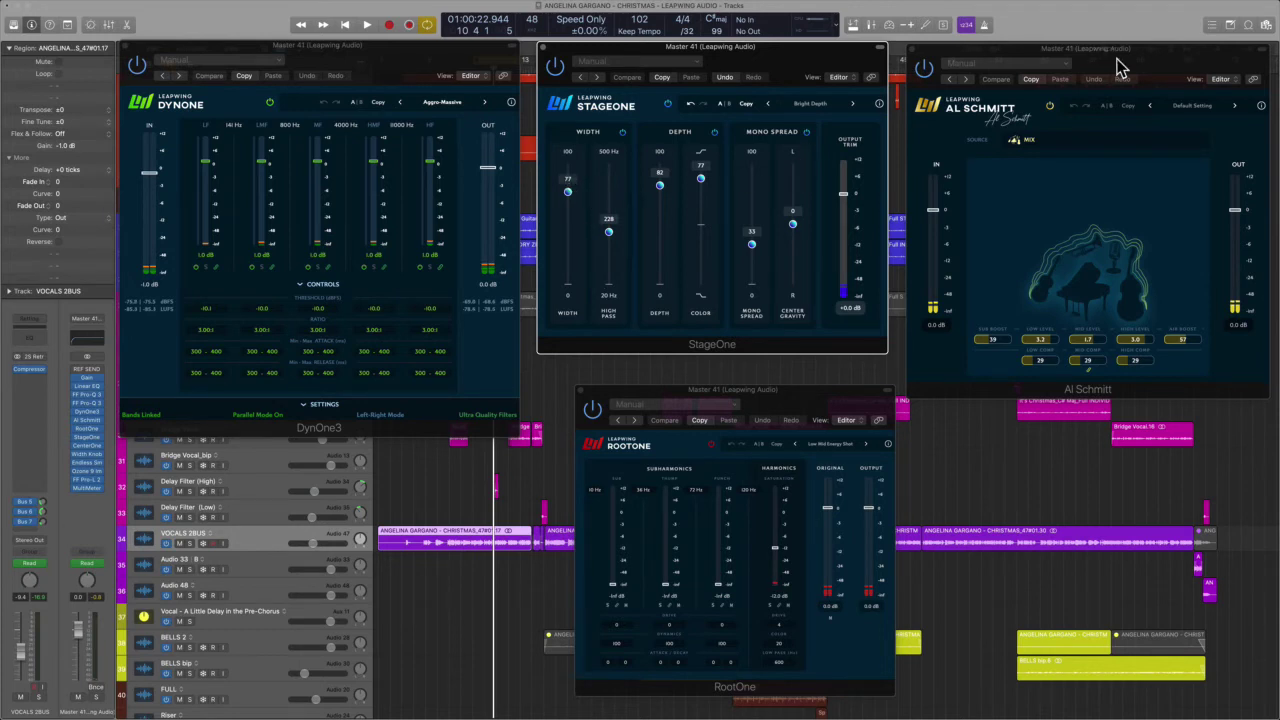
drag(1120, 61, 1107, 58)
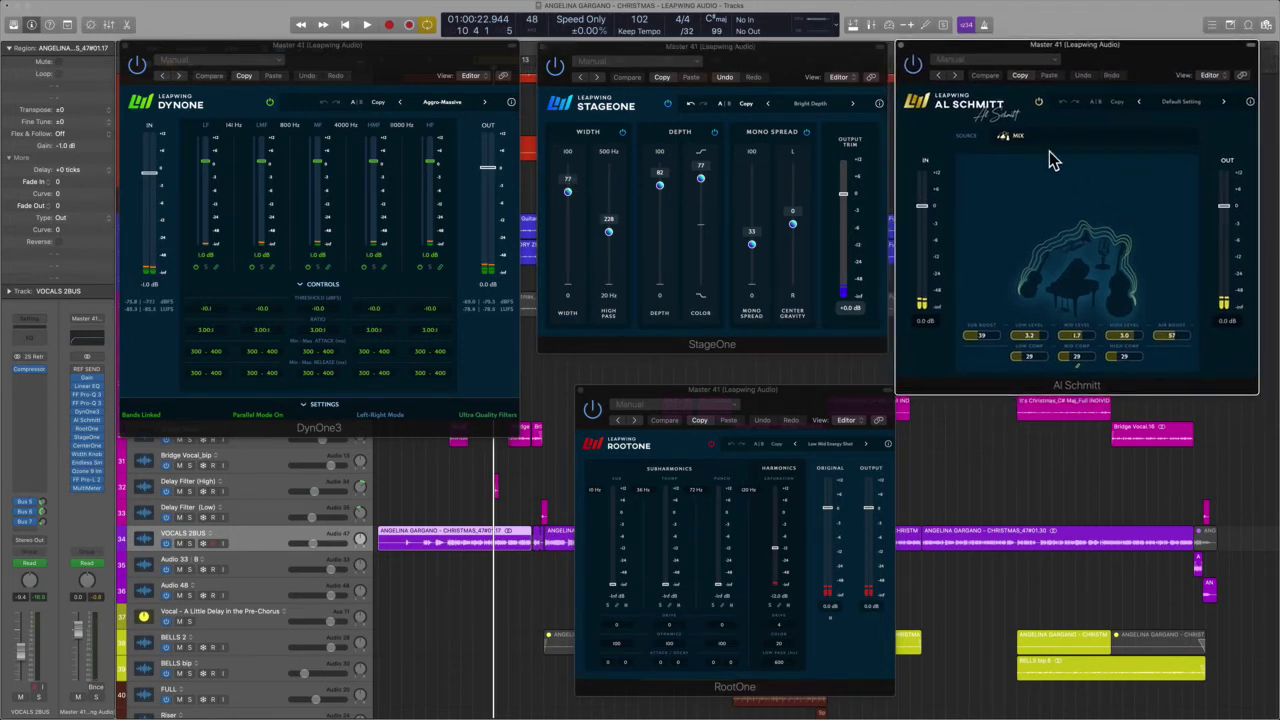
click(1017, 137)
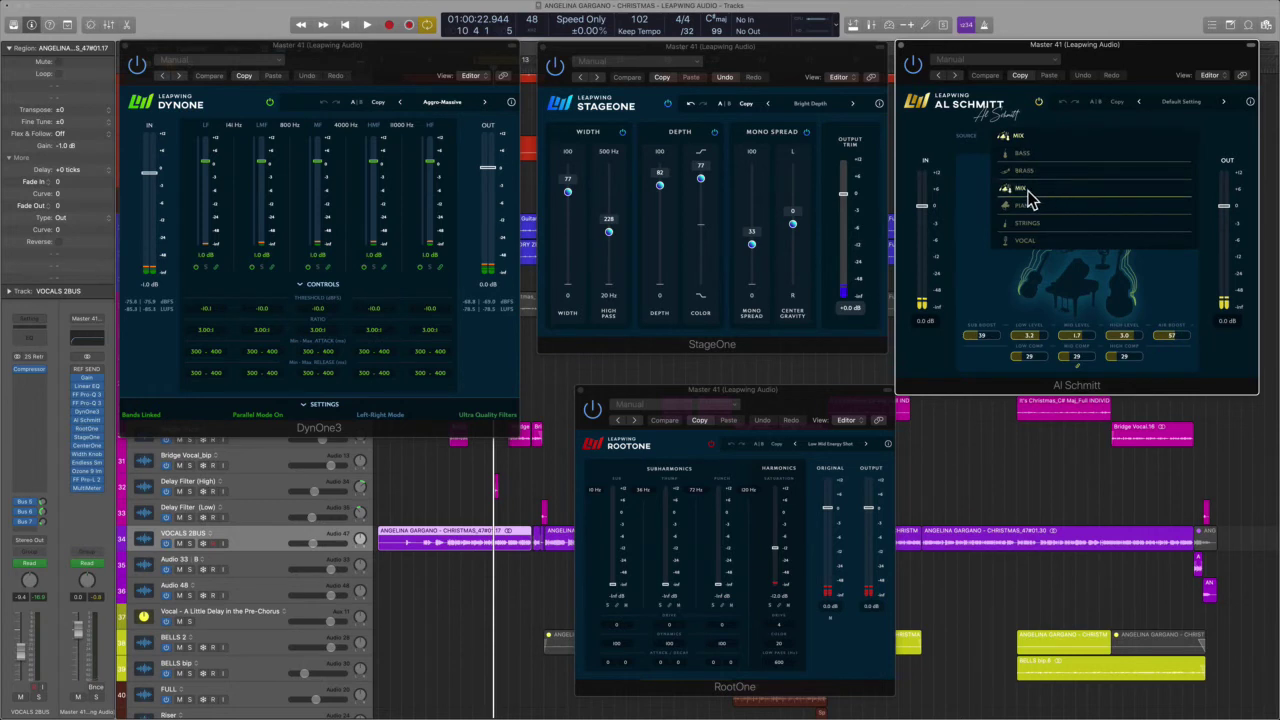
click(979, 175)
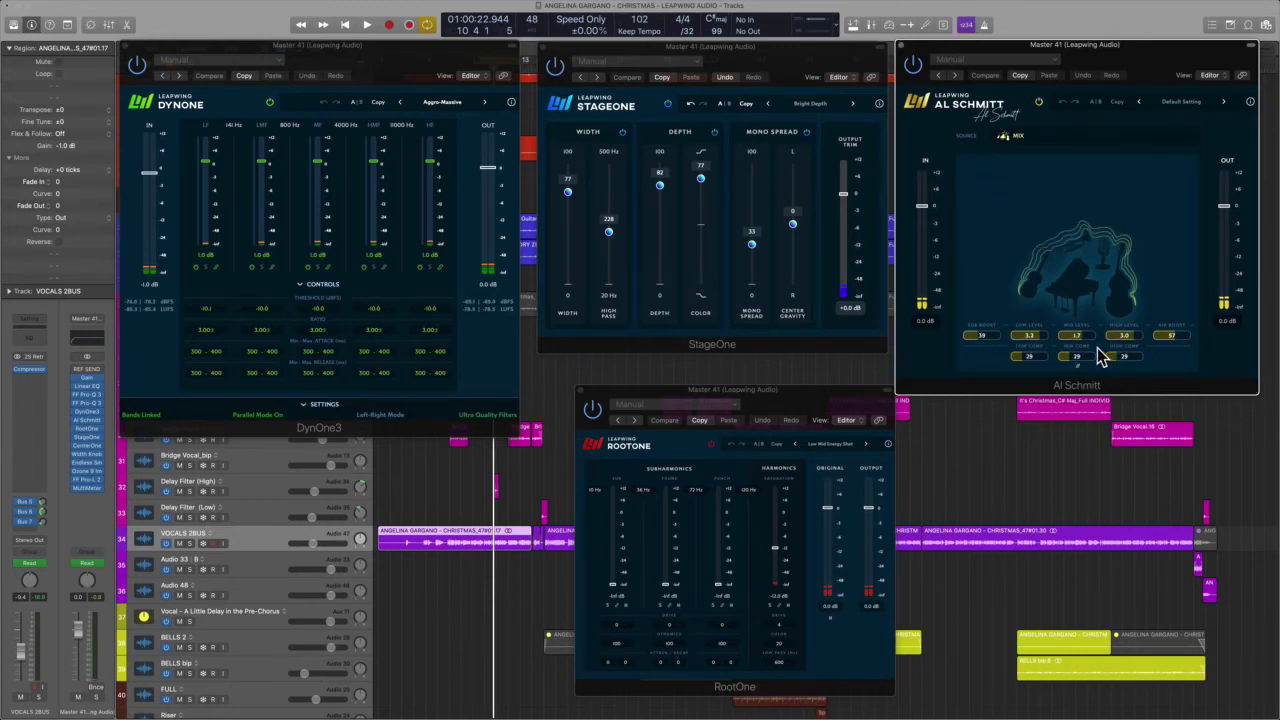
drag(818, 391, 786, 374)
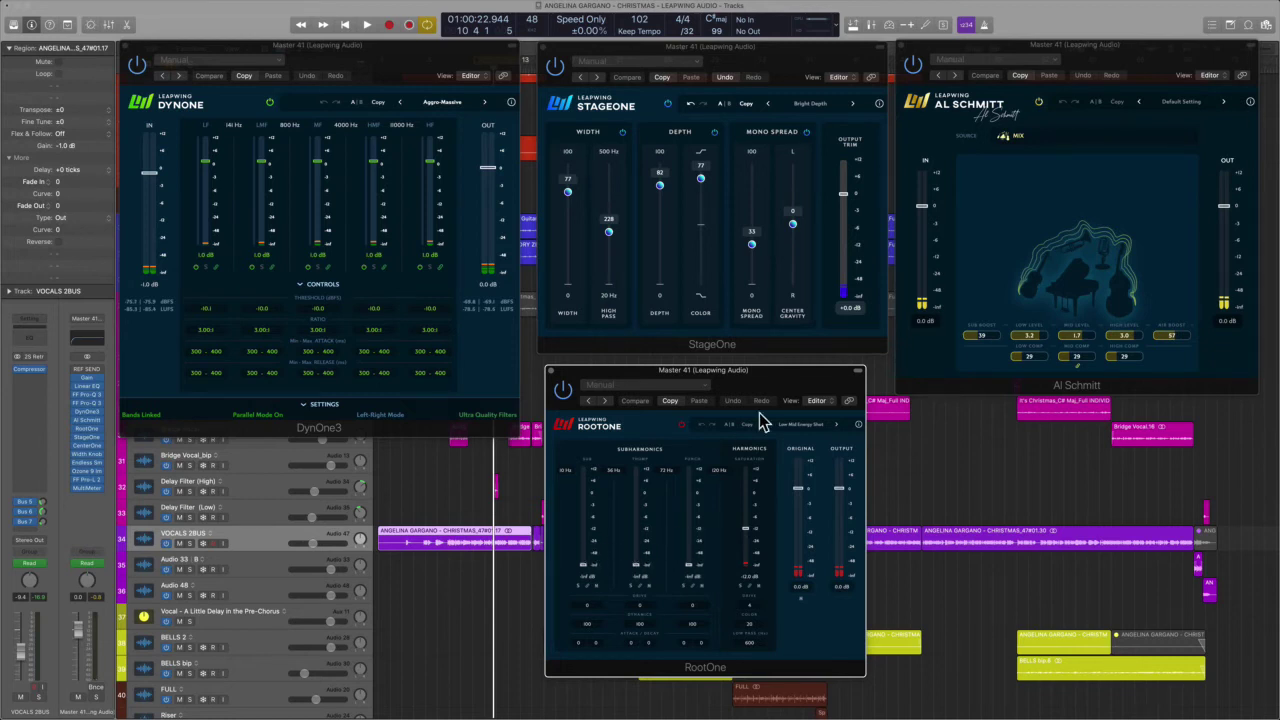
- Nudge the RootOne and DynOne3 windows, then start playback of the song
drag(754, 382, 764, 386)
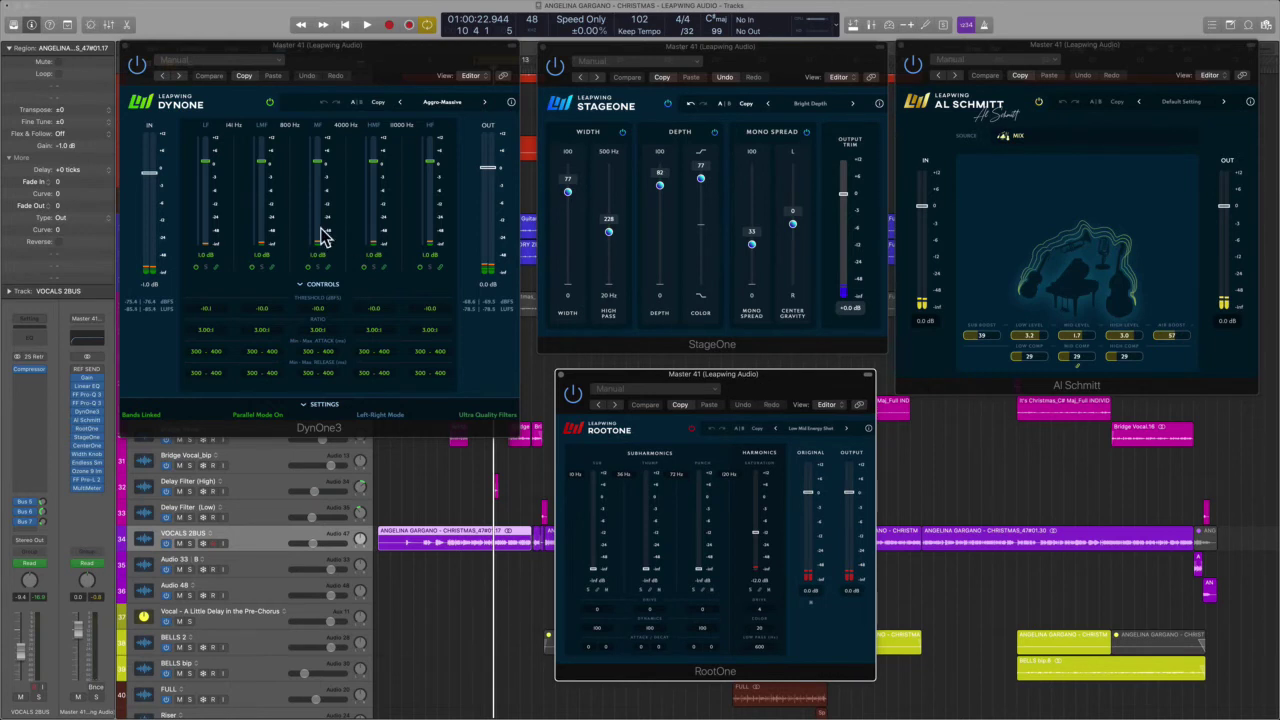
click(146, 66)
drag(155, 57, 157, 60)
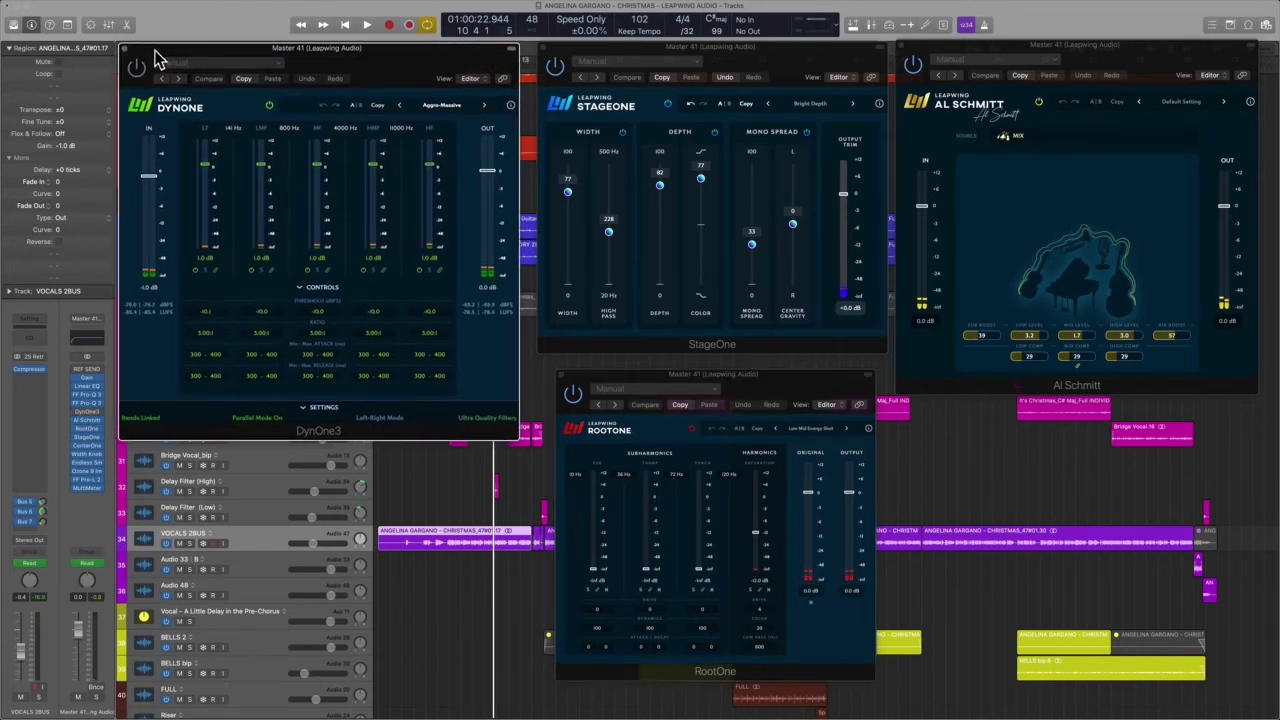
key(space)
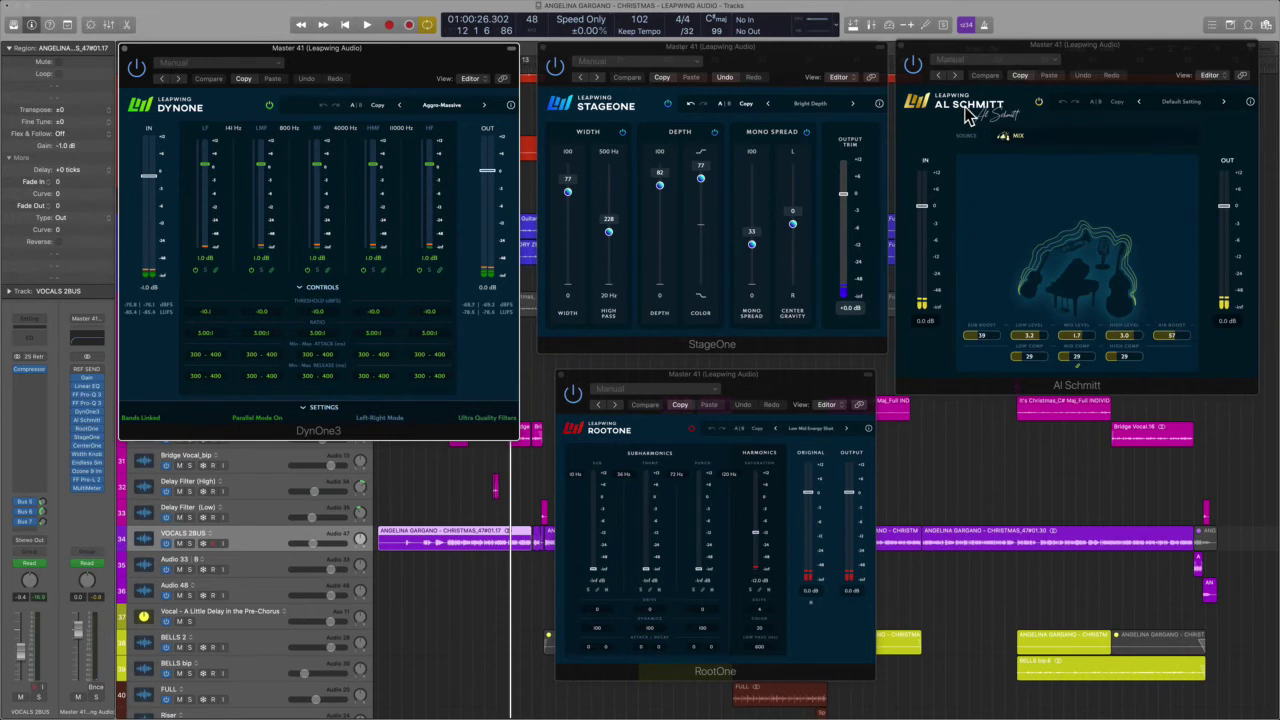
- Bypass Al Schmitt while the song plays, then switch it back on and stop playback
click(913, 68)
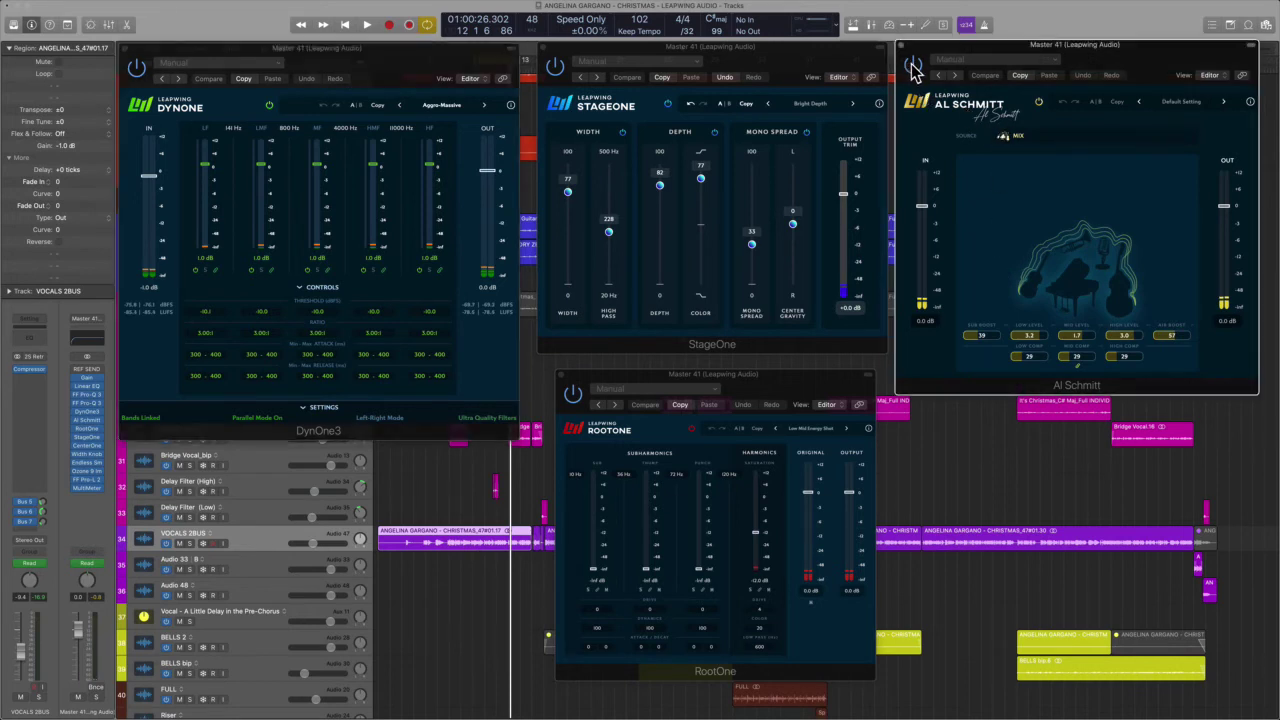
click(913, 68)
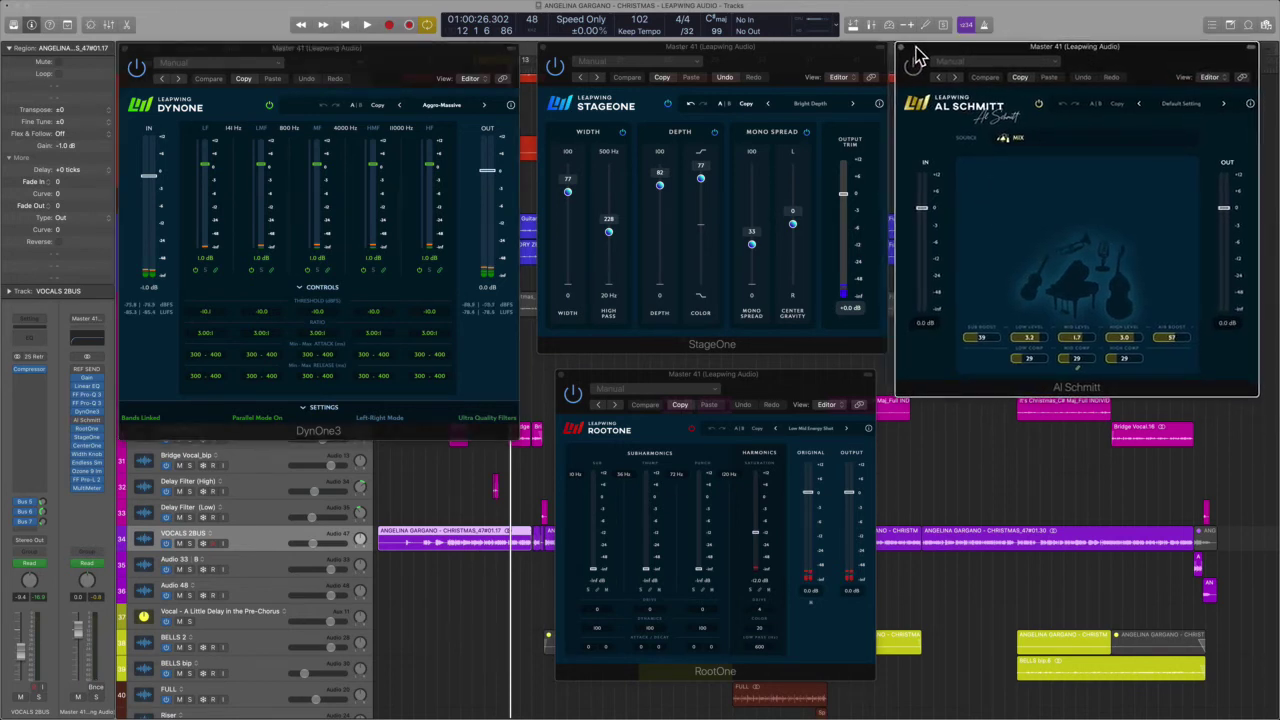
key(space)
drag(1109, 51, 1111, 52)
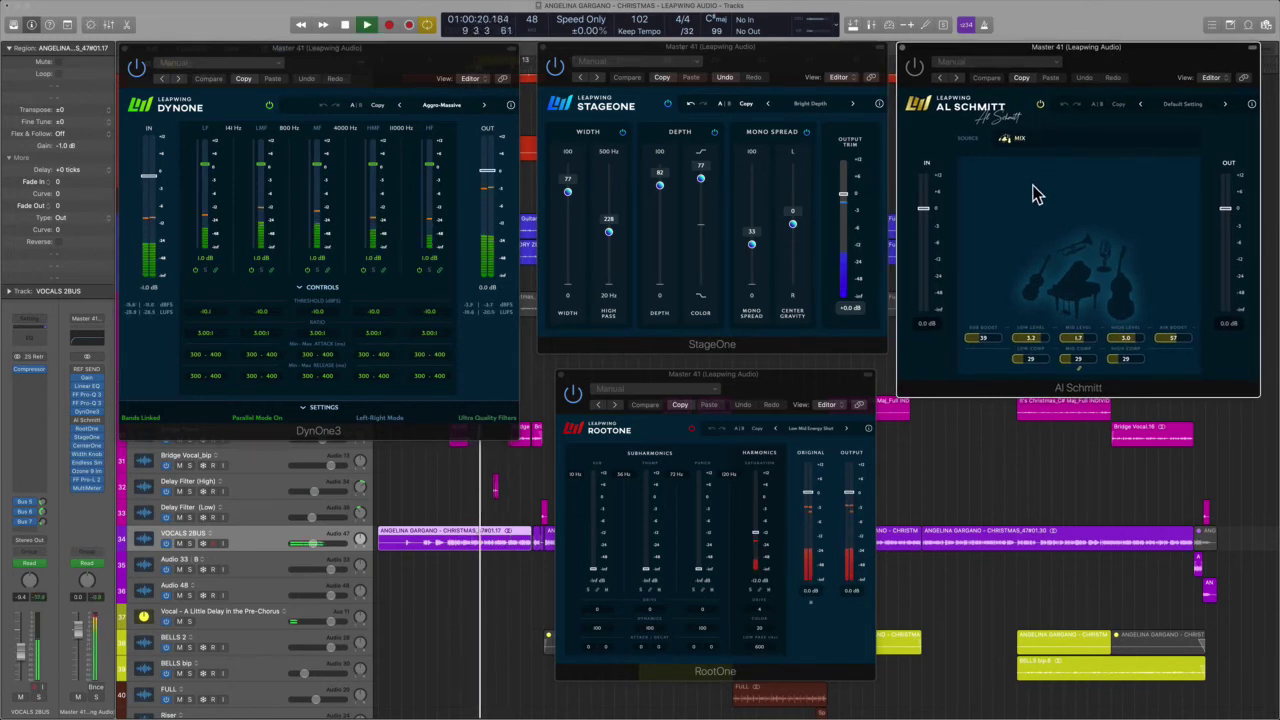
click(916, 70)
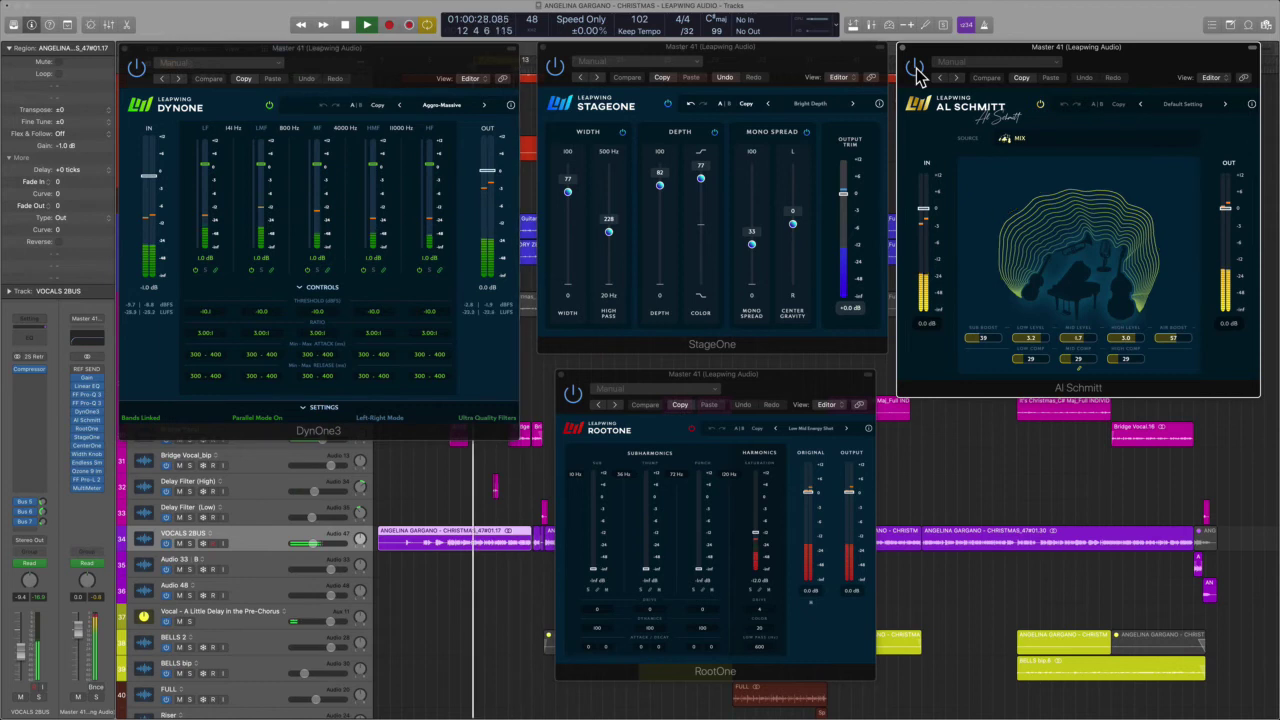
key(space)
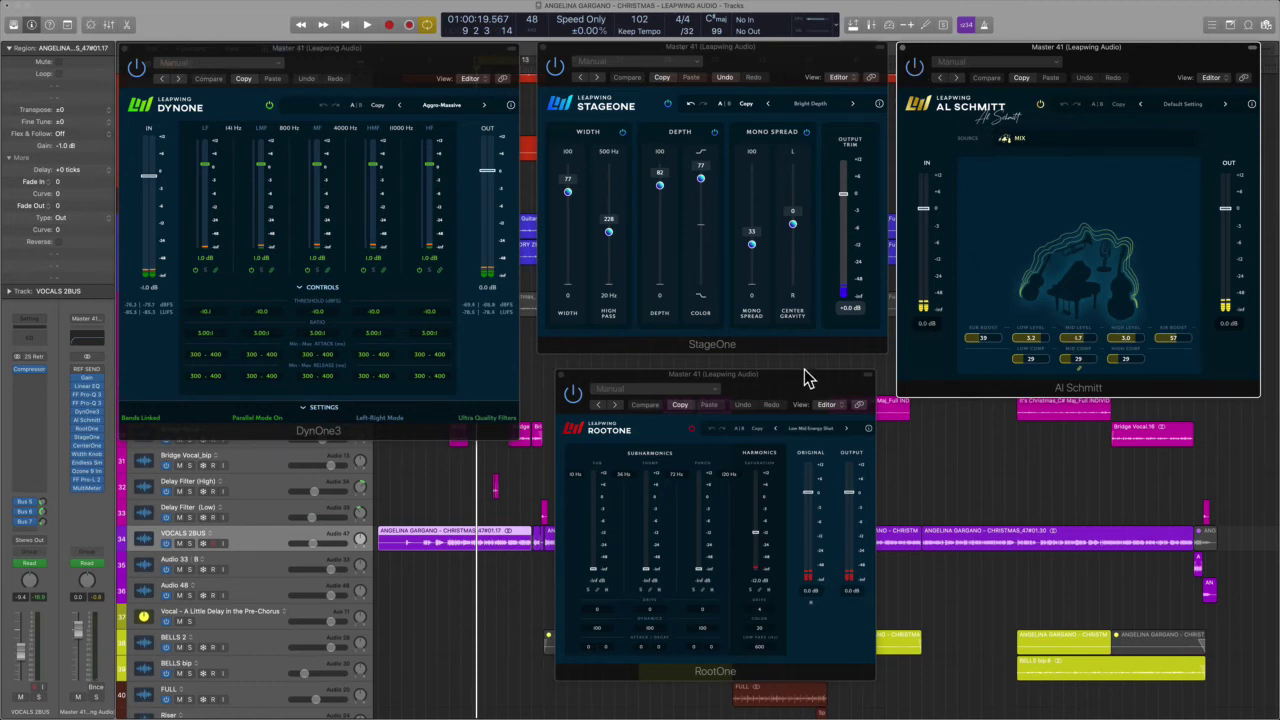
- Bring RootOne to the front, then play and stop the song through the full chain
drag(800, 380, 781, 382)
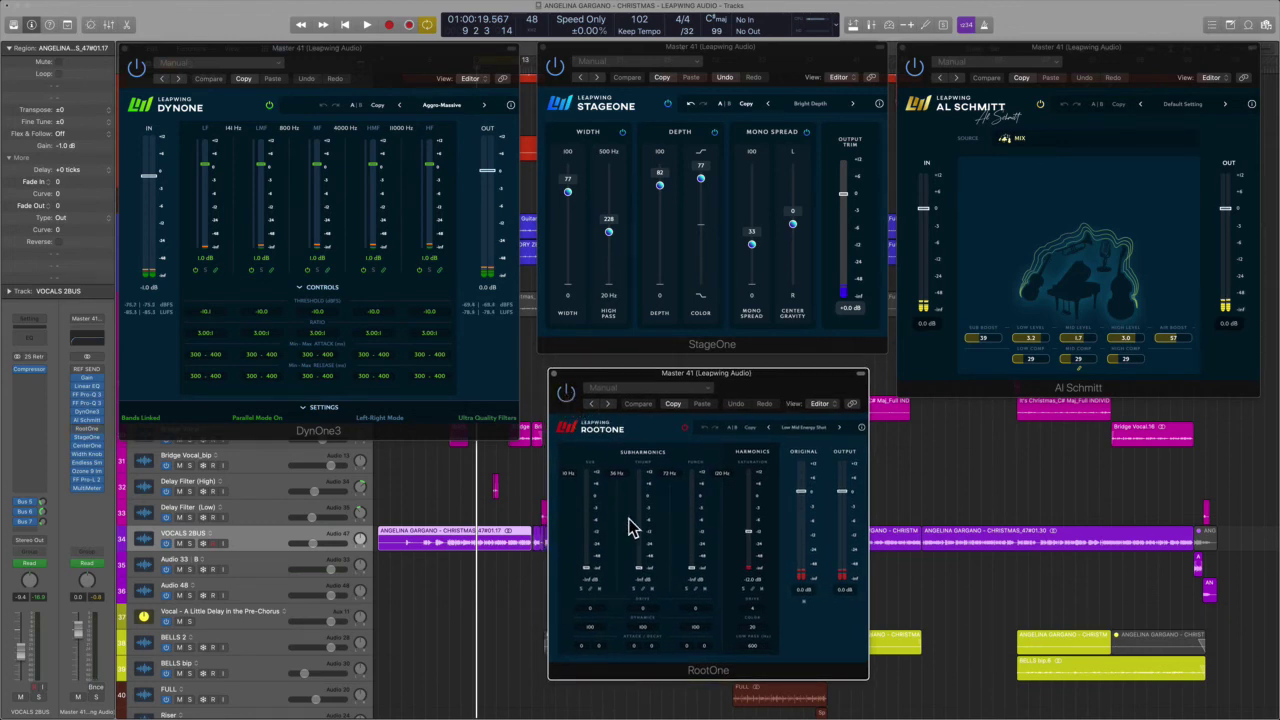
key(space)
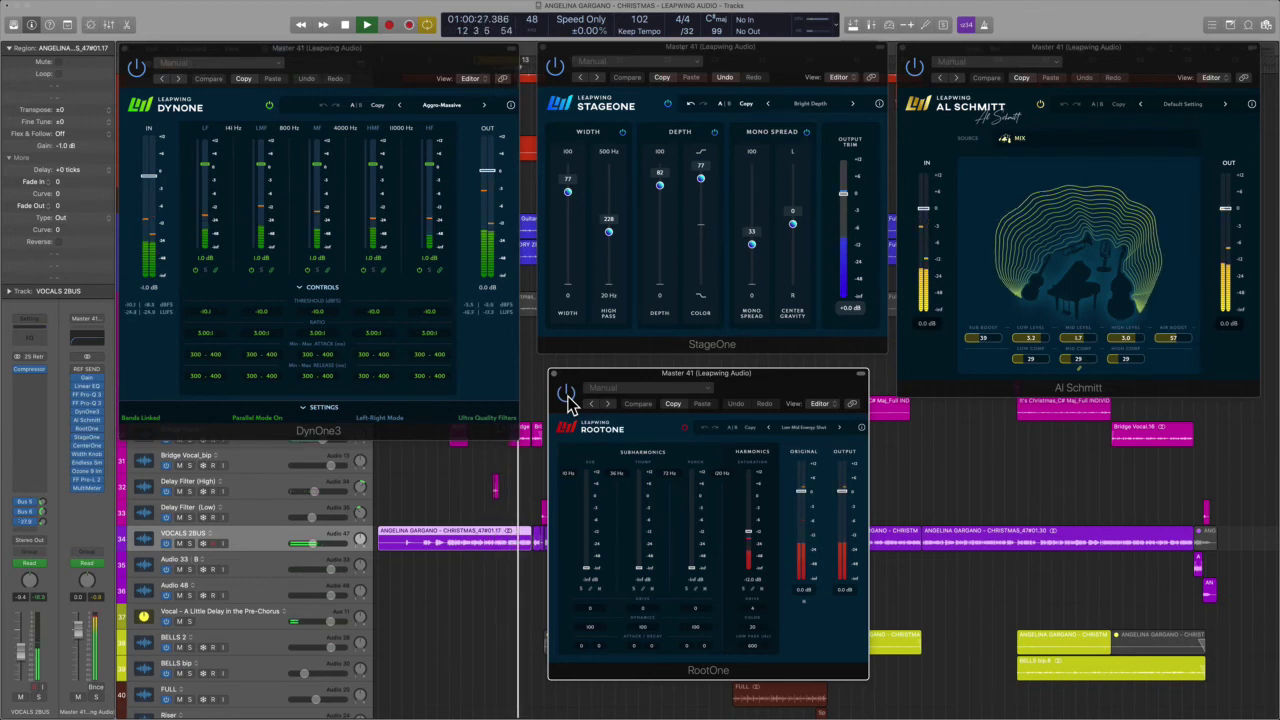
key(space)
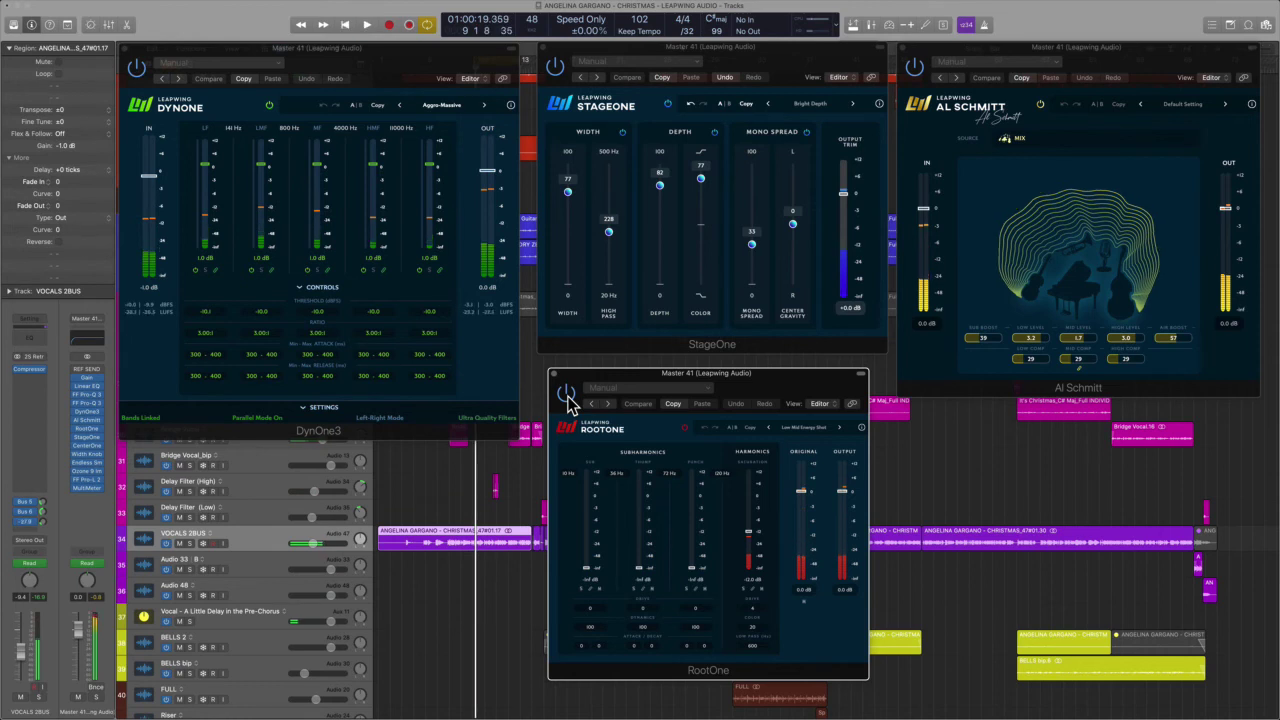